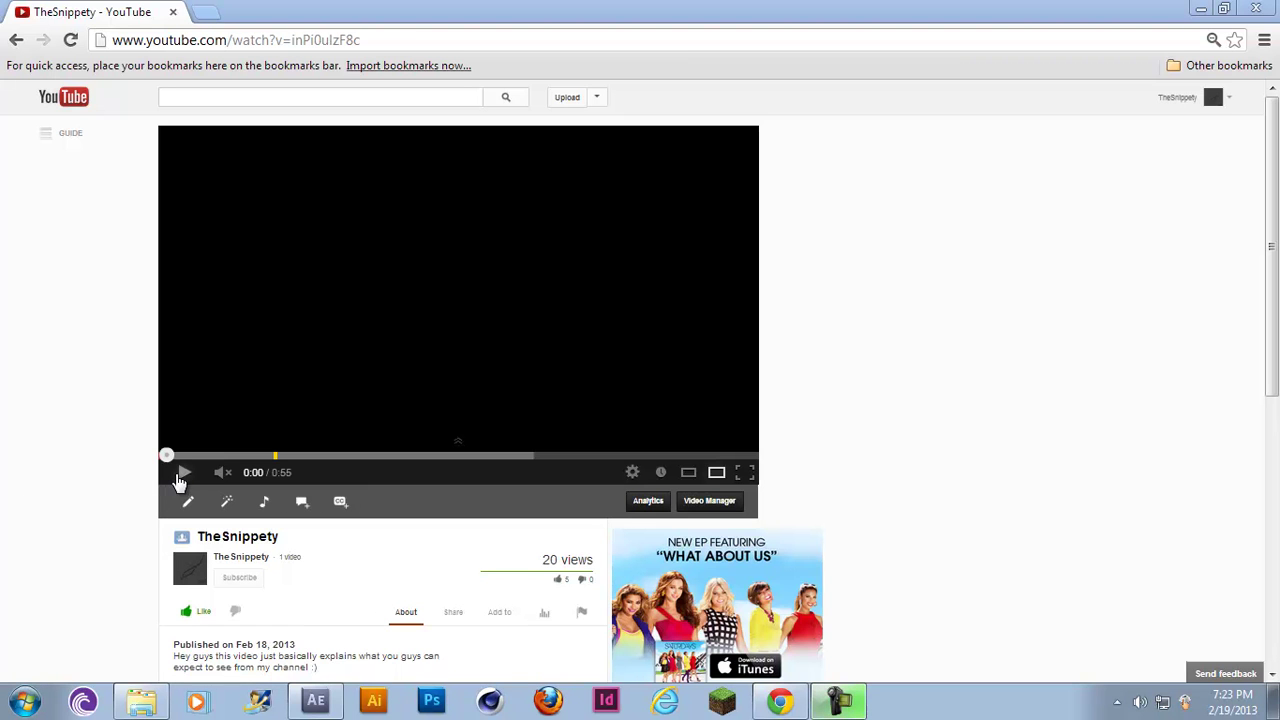
Step: Play the Snippety intro on YouTube, rewinding to about 0:01 and pausing at 0:05
{"action": "left_click", "coordinate": [181, 476]}
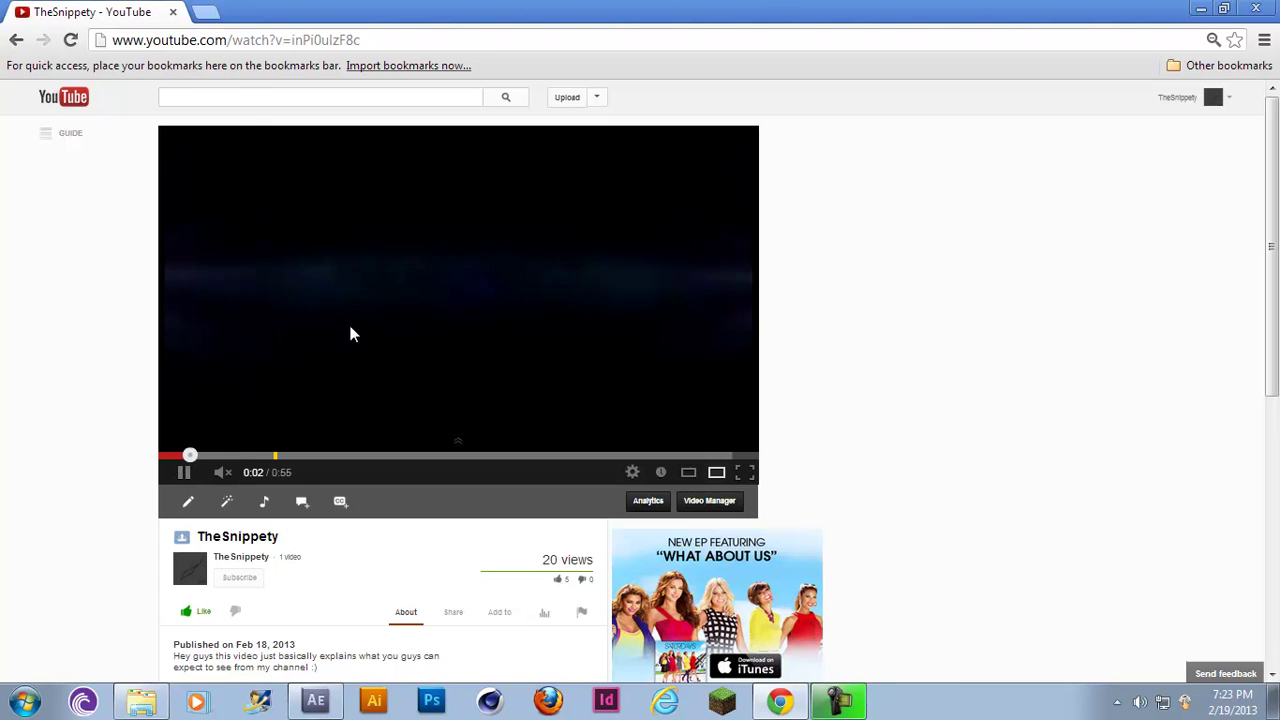
{"action": "left_click", "coordinate": [183, 473]}
{"action": "left_click_drag", "start_coordinate": [210, 455], "coordinate": [178, 456]}
{"action": "left_click", "coordinate": [183, 474]}
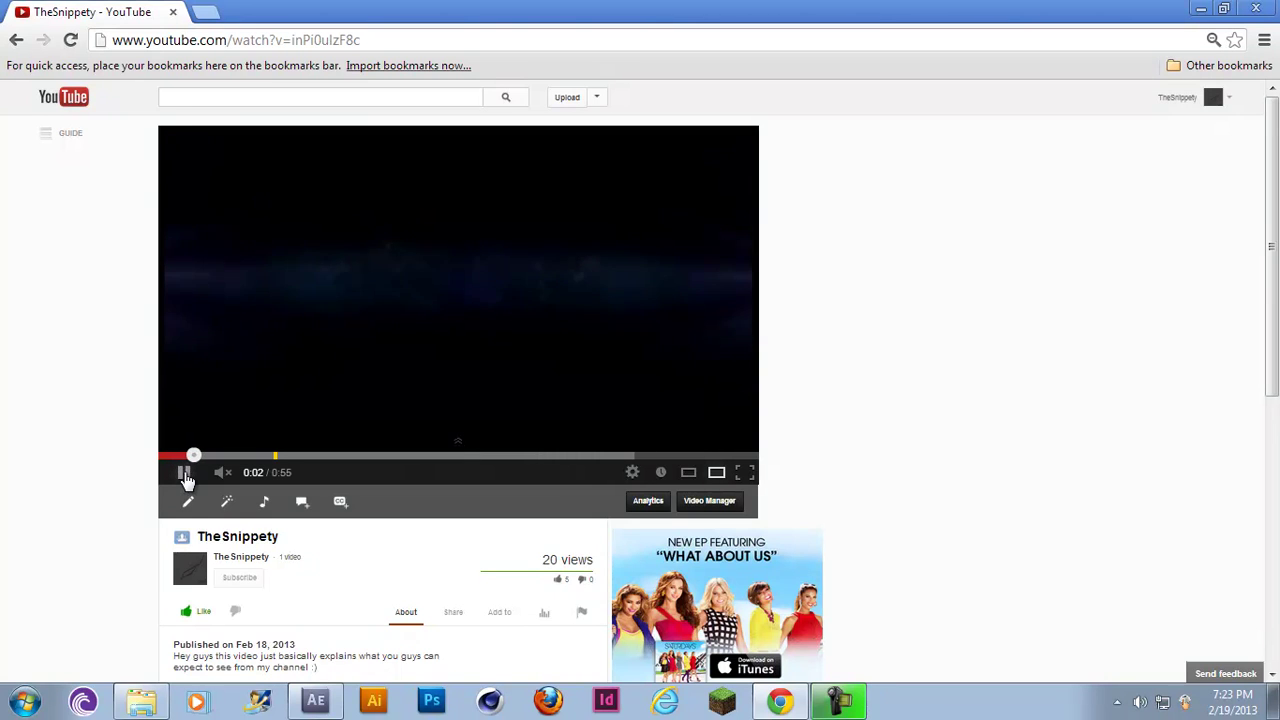
{"action": "left_click", "coordinate": [185, 476]}
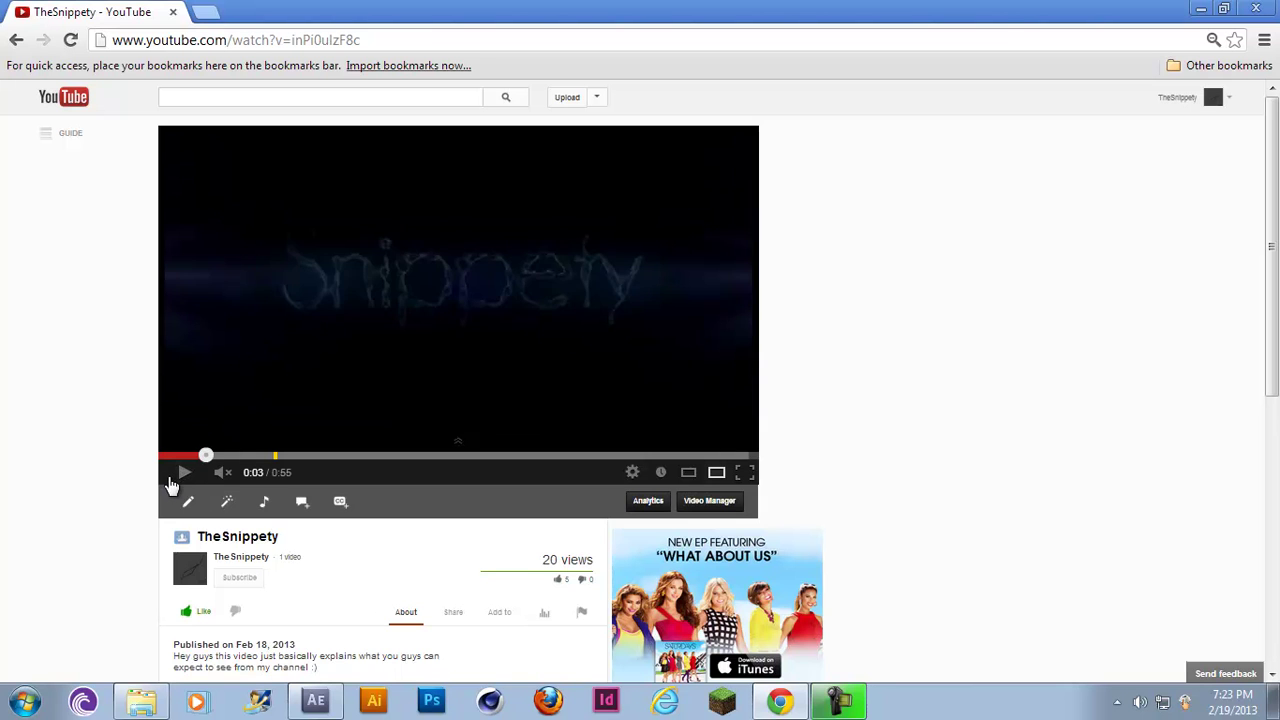
{"action": "left_click", "coordinate": [176, 476]}
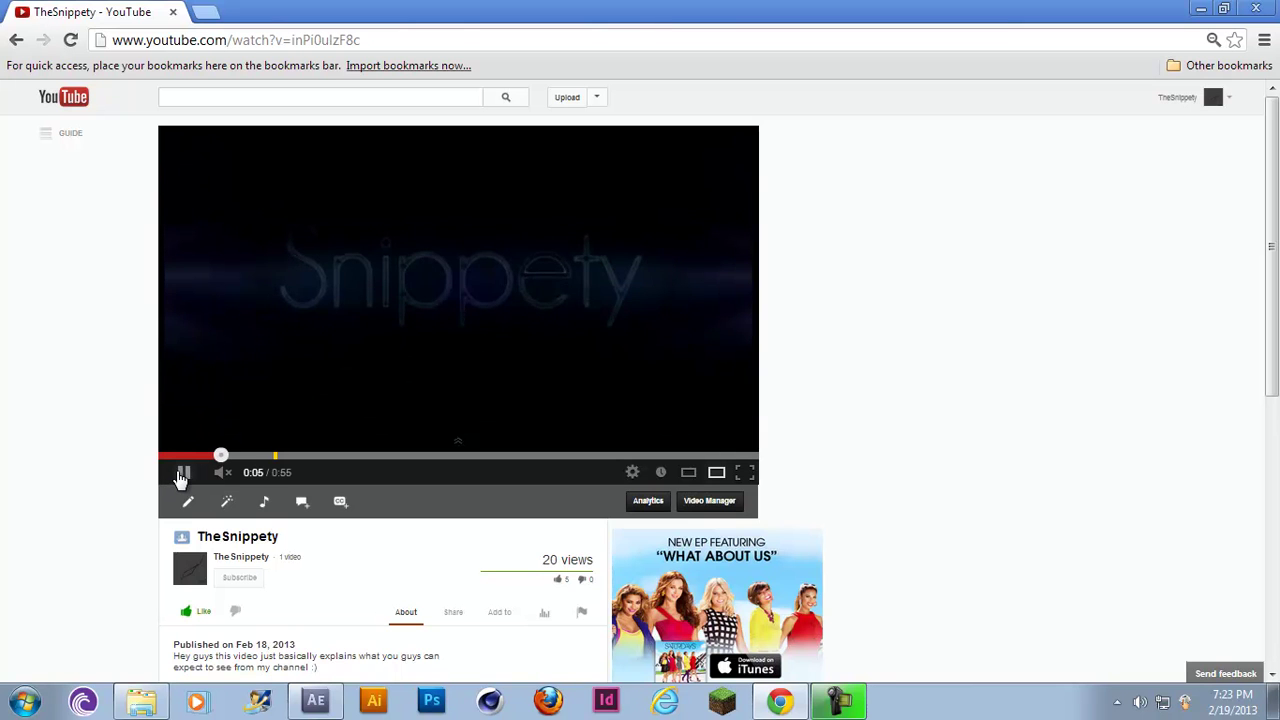
{"action": "left_click", "coordinate": [178, 474]}
{"action": "left_click", "coordinate": [633, 474]}
Step: Switch to After Effects and create a new 1280×720, 30 fps composition, Comp 2
{"action": "left_click", "coordinate": [634, 476]}
{"action": "key", "text": "alt+Tab"}
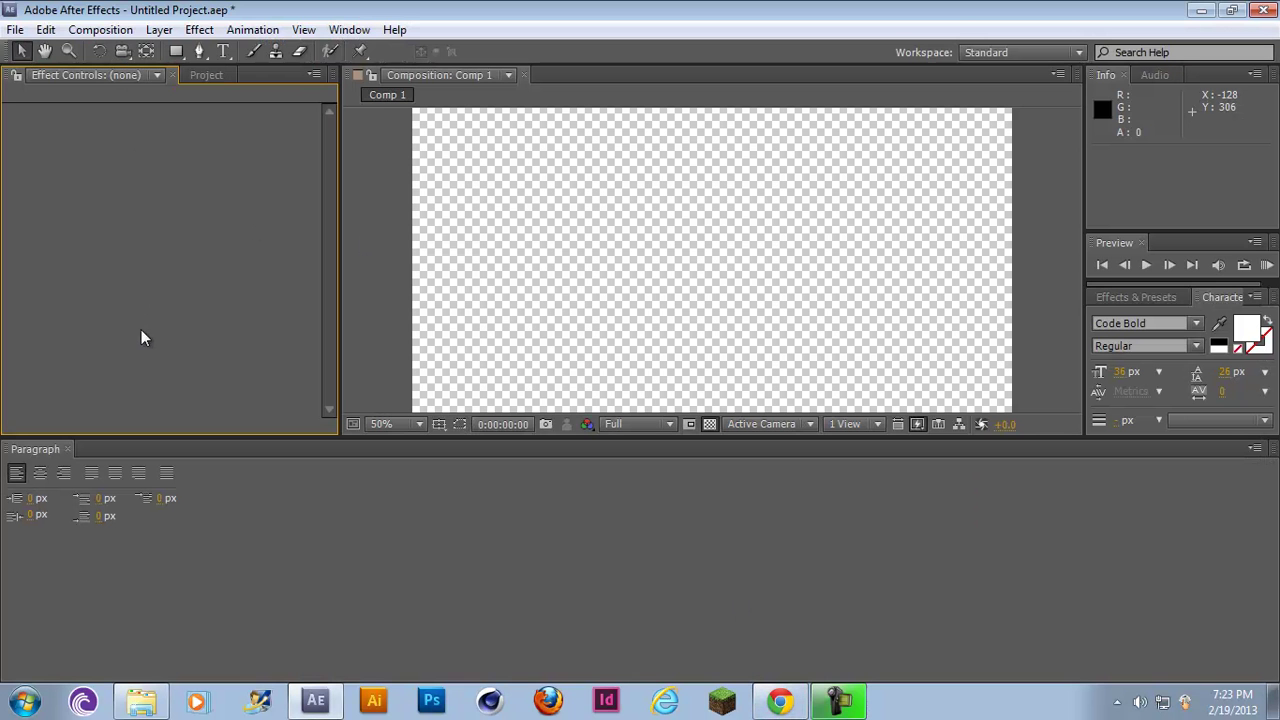
{"action": "left_click", "coordinate": [100, 29]}
{"action": "left_click", "coordinate": [295, 55]}
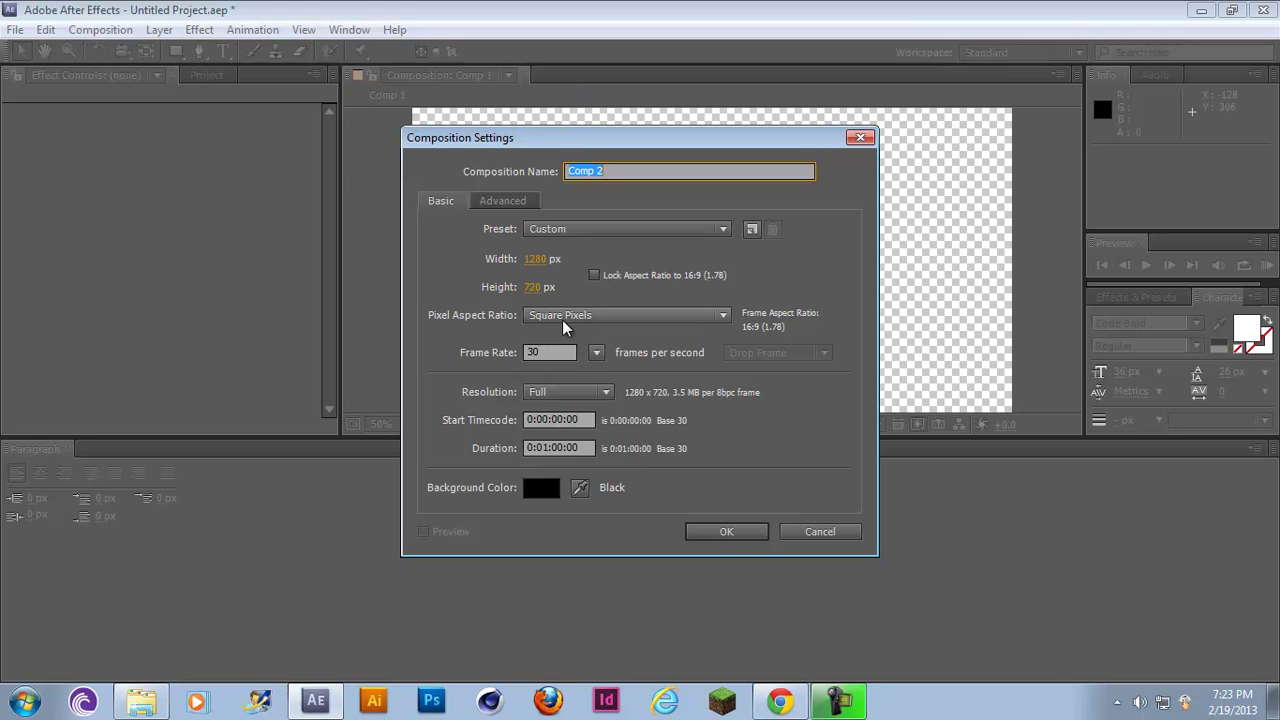
{"action": "left_click", "coordinate": [726, 533]}
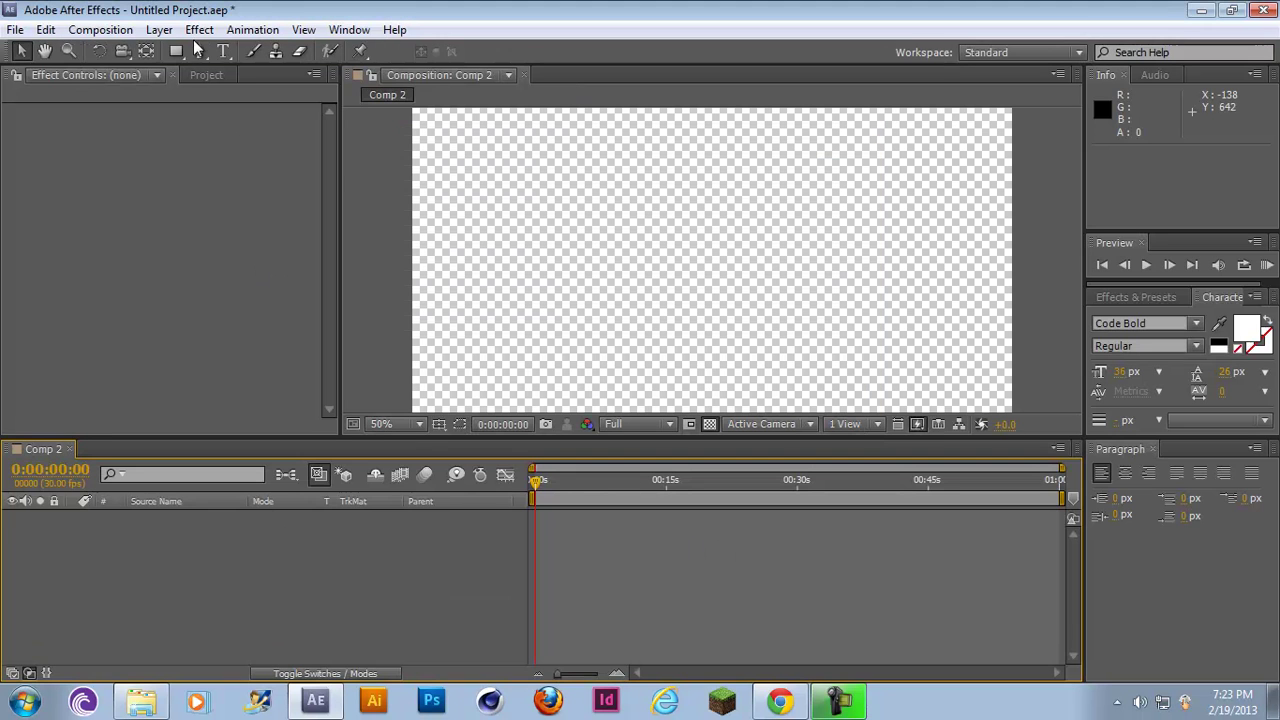
Step: Add a black solid layer sized to match the composition
{"action": "left_click", "coordinate": [158, 30]}
{"action": "mouse_move", "coordinate": [250, 40]}
{"action": "left_click", "coordinate": [560, 55]}
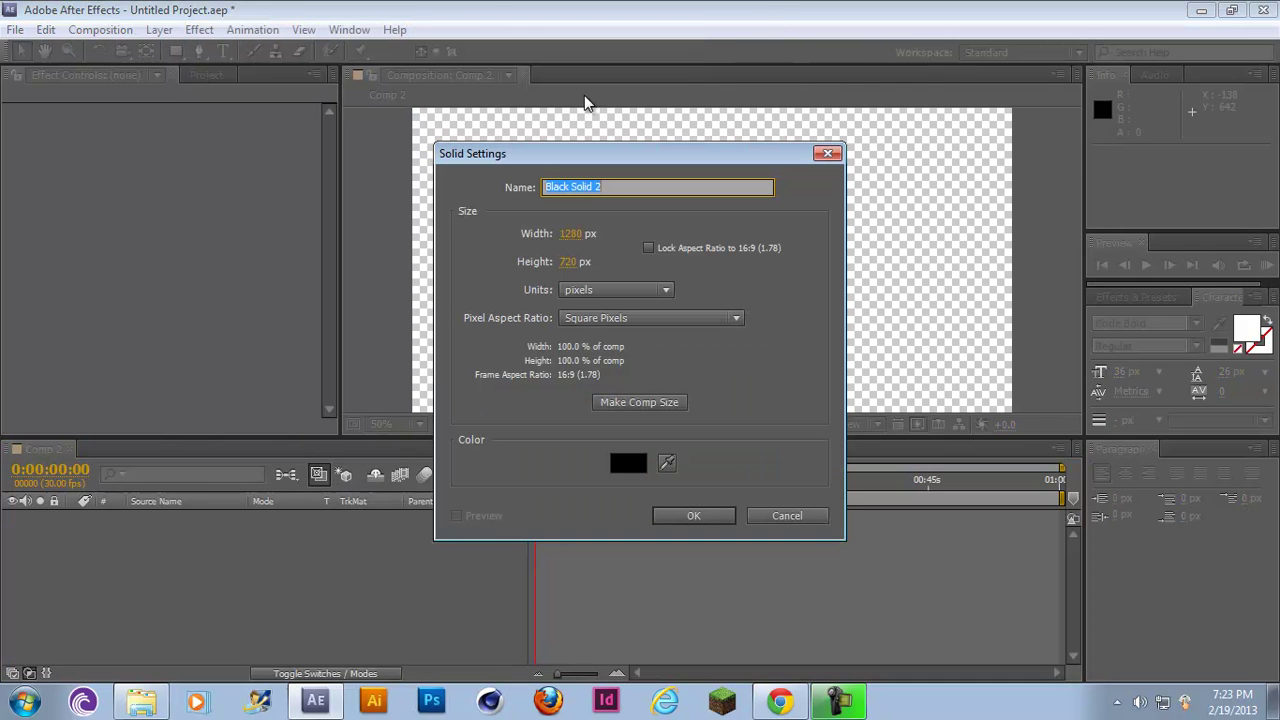
{"action": "left_click", "coordinate": [639, 401]}
{"action": "left_click", "coordinate": [685, 513]}
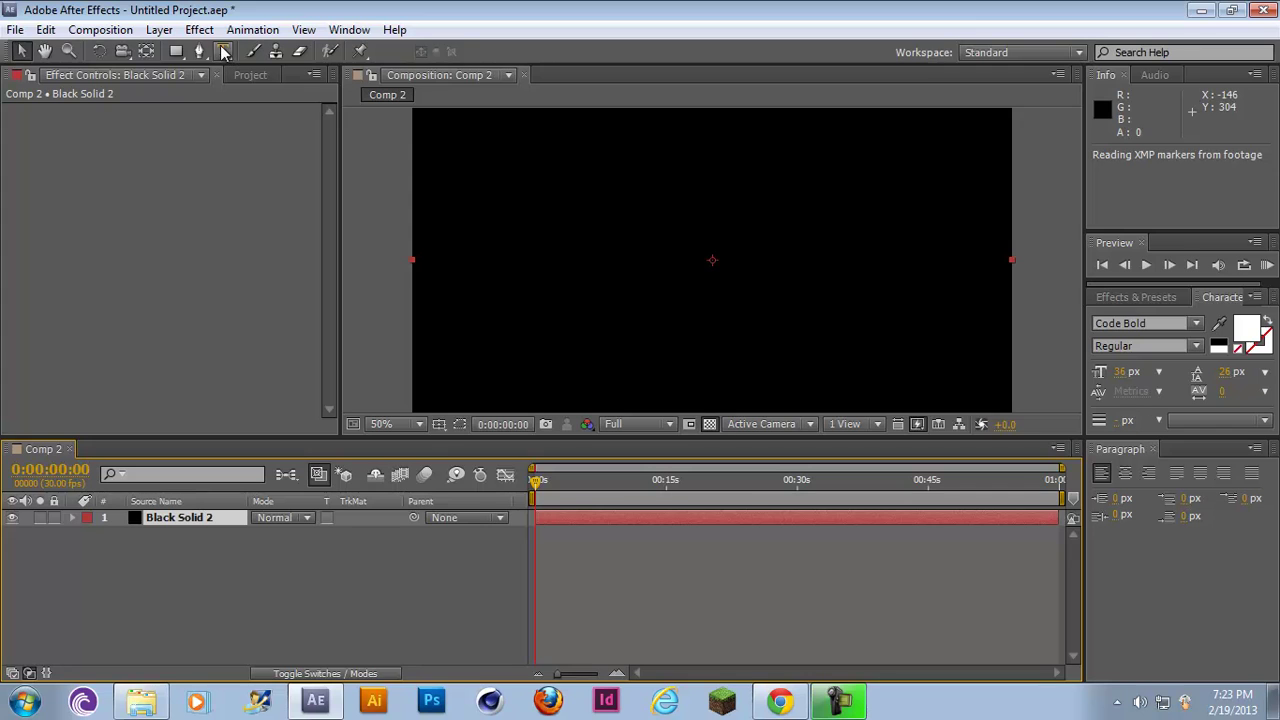
Step: Type SNIPPETY as a text layer and scale it up across the centre of the frame
{"action": "left_click", "coordinate": [224, 51]}
{"action": "left_click", "coordinate": [516, 250]}
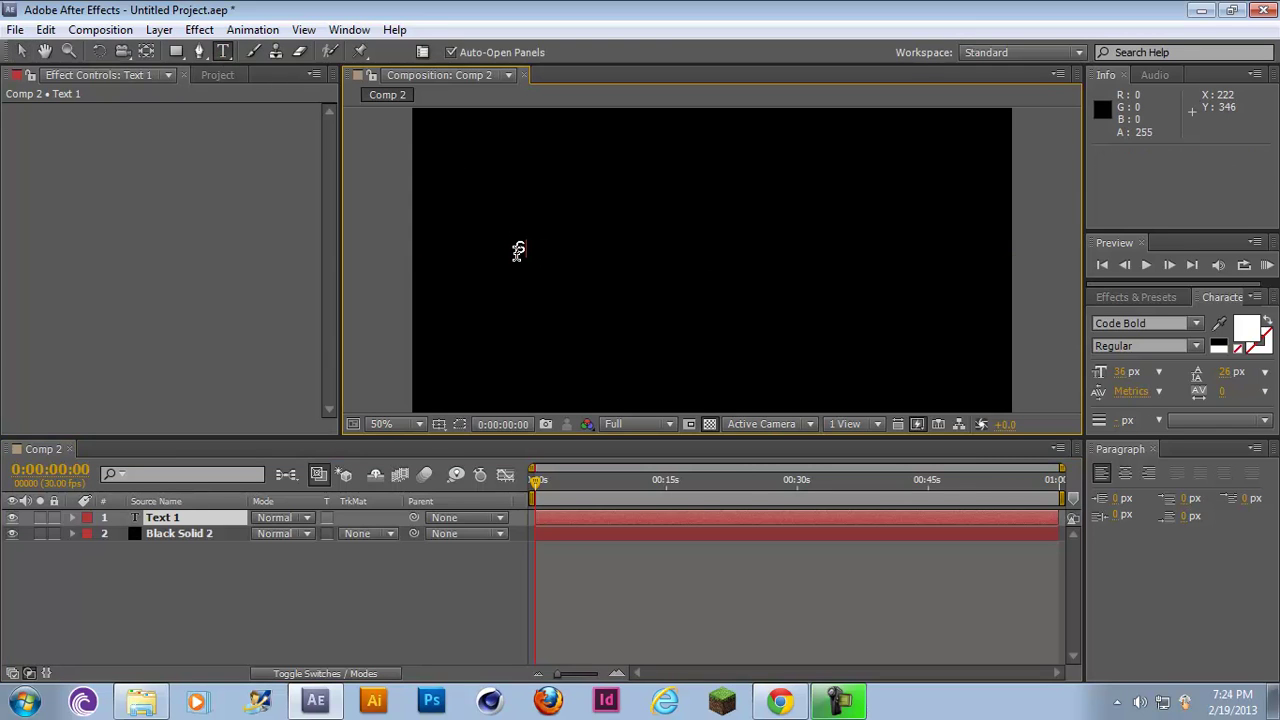
{"action": "type", "text": "SNIPPETY"}
{"action": "left_click", "coordinate": [22, 51]}
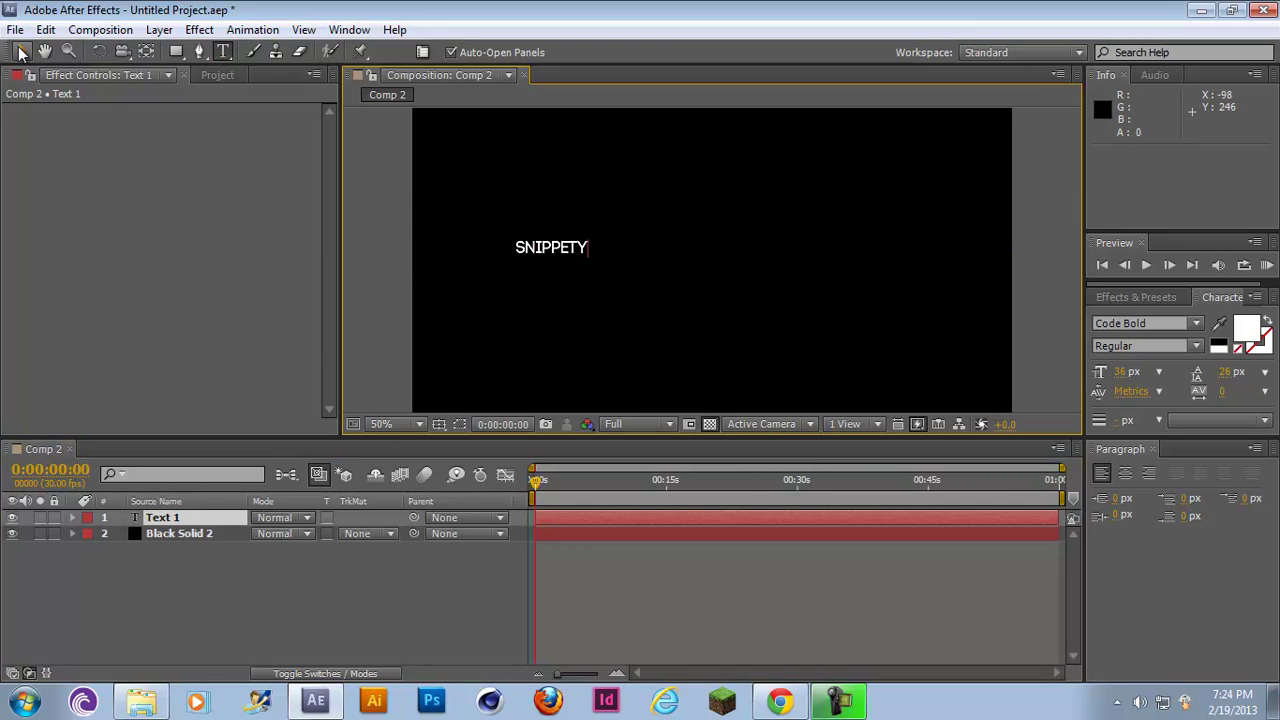
{"action": "left_click_drag", "start_coordinate": [590, 242], "coordinate": [897, 221]}
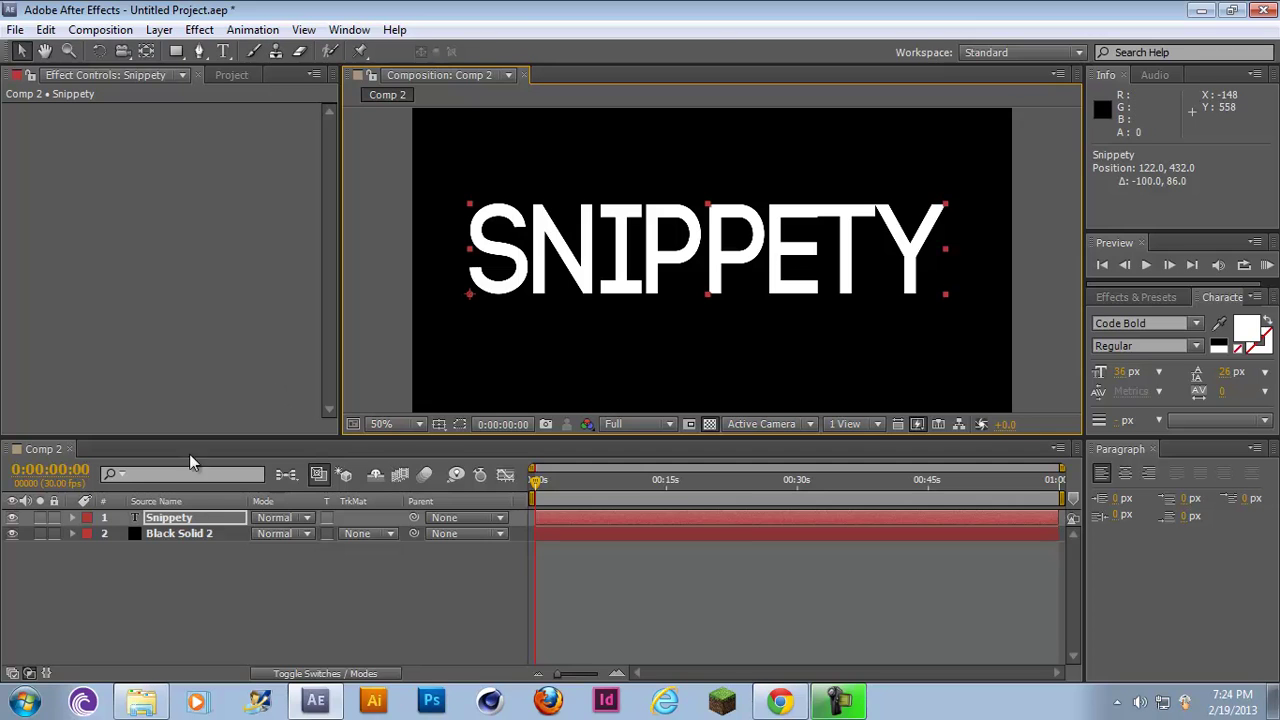
{"action": "left_click", "coordinate": [166, 521]}
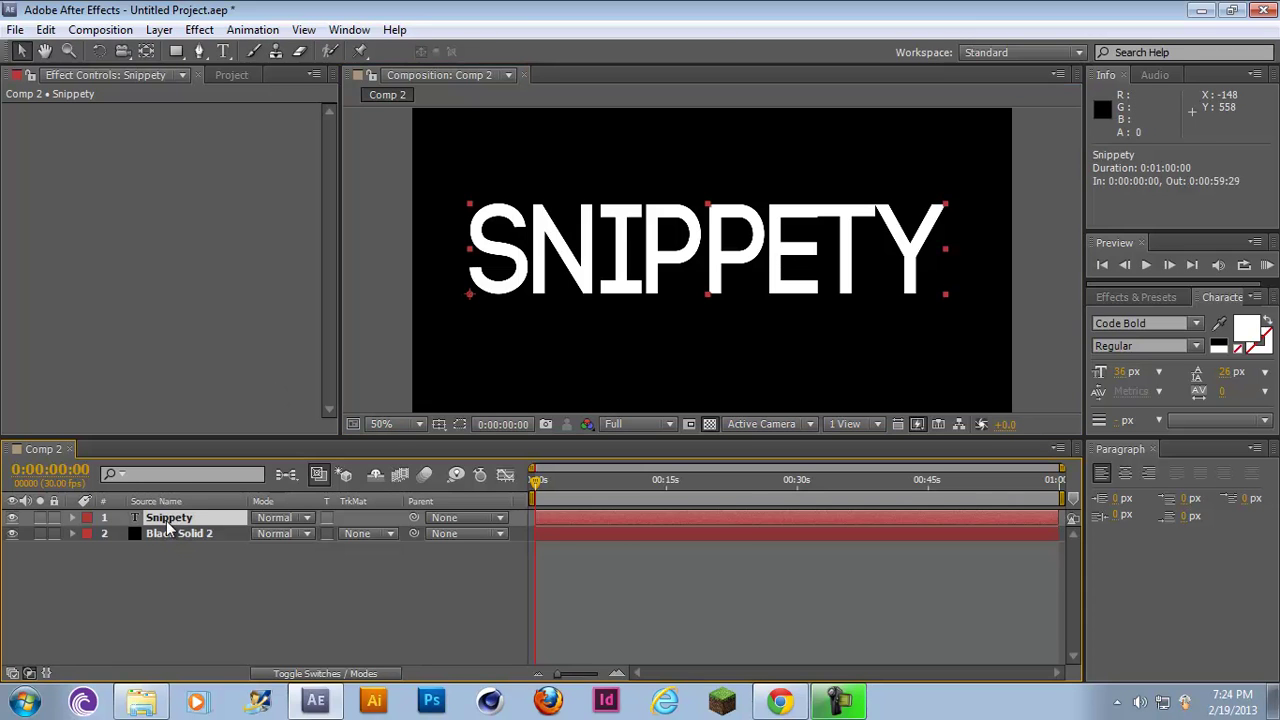
Step: Apply the Rowbyte Plexus effect to the SNIPPETY text layer
{"action": "left_click", "coordinate": [200, 29]}
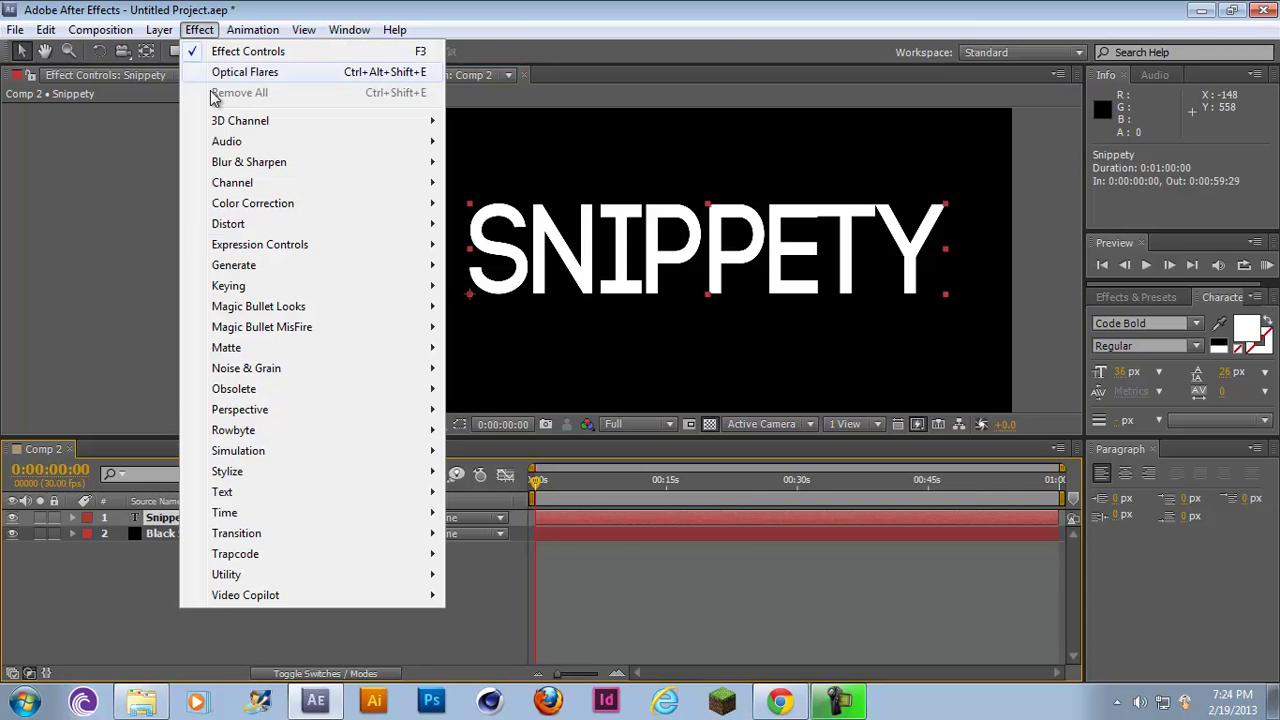
{"action": "mouse_move", "coordinate": [371, 430]}
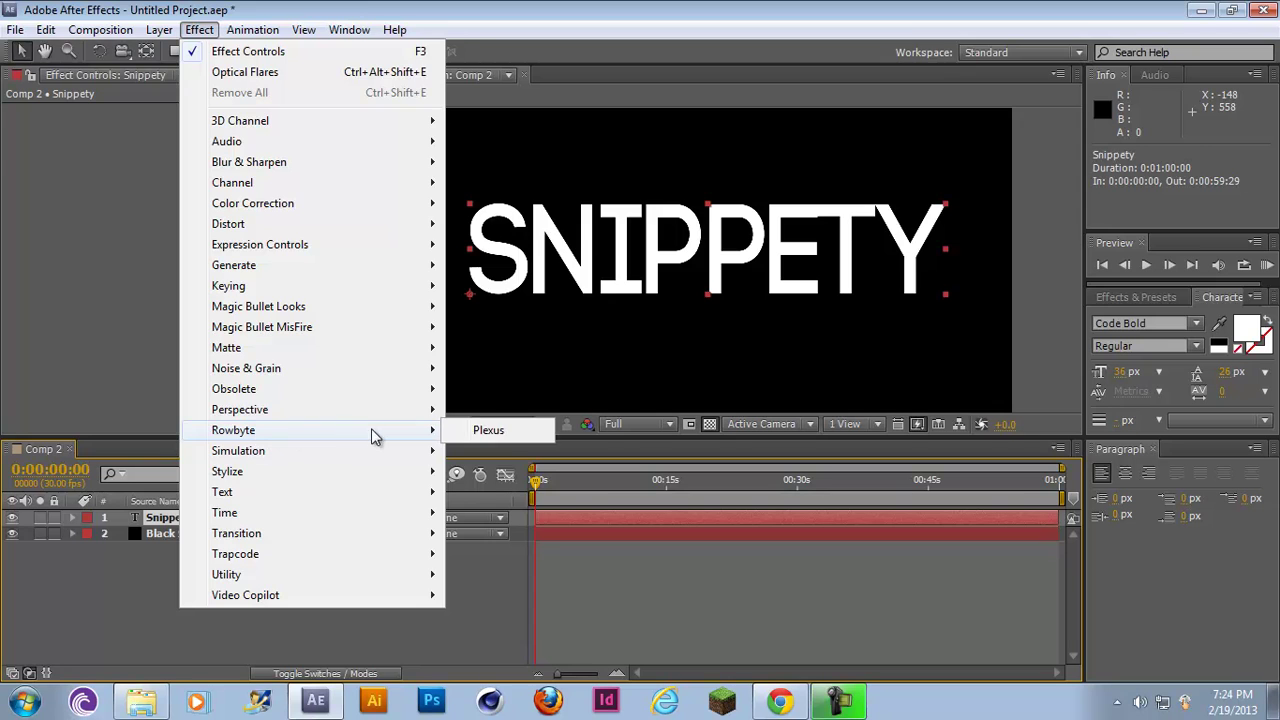
{"action": "left_click", "coordinate": [481, 431]}
{"action": "left_click", "coordinate": [200, 29]}
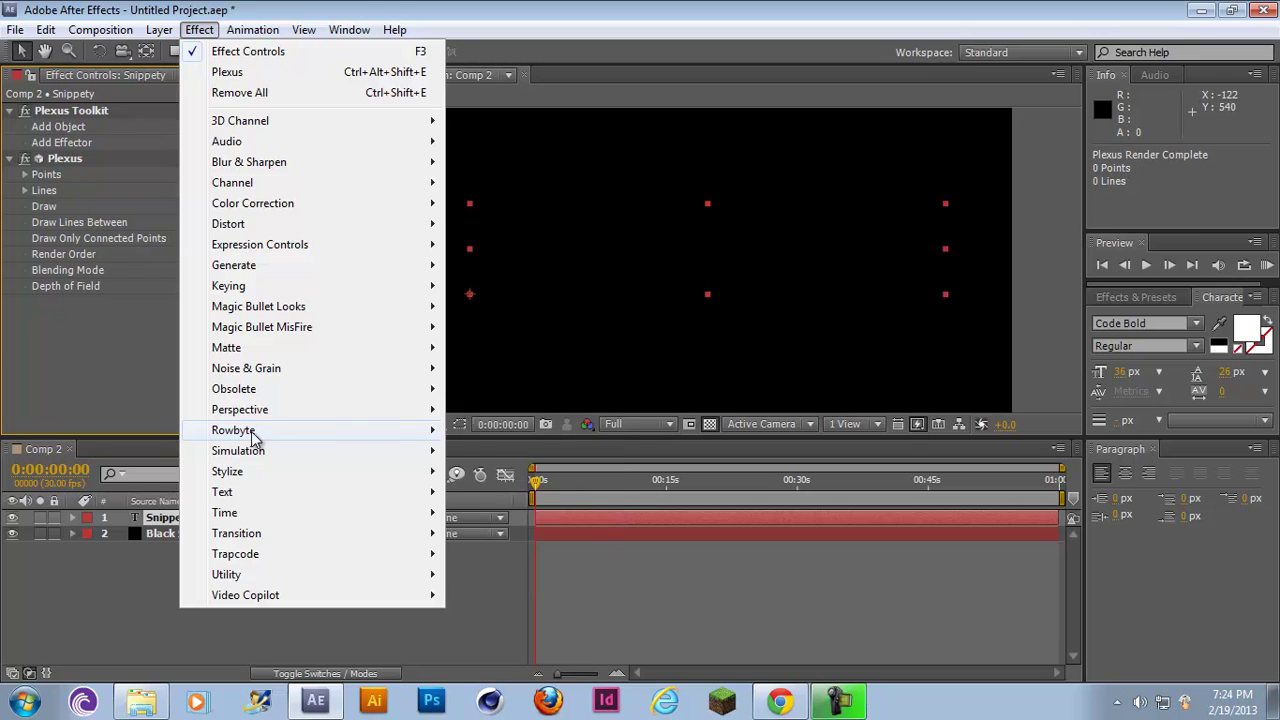
{"action": "mouse_move", "coordinate": [252, 435]}
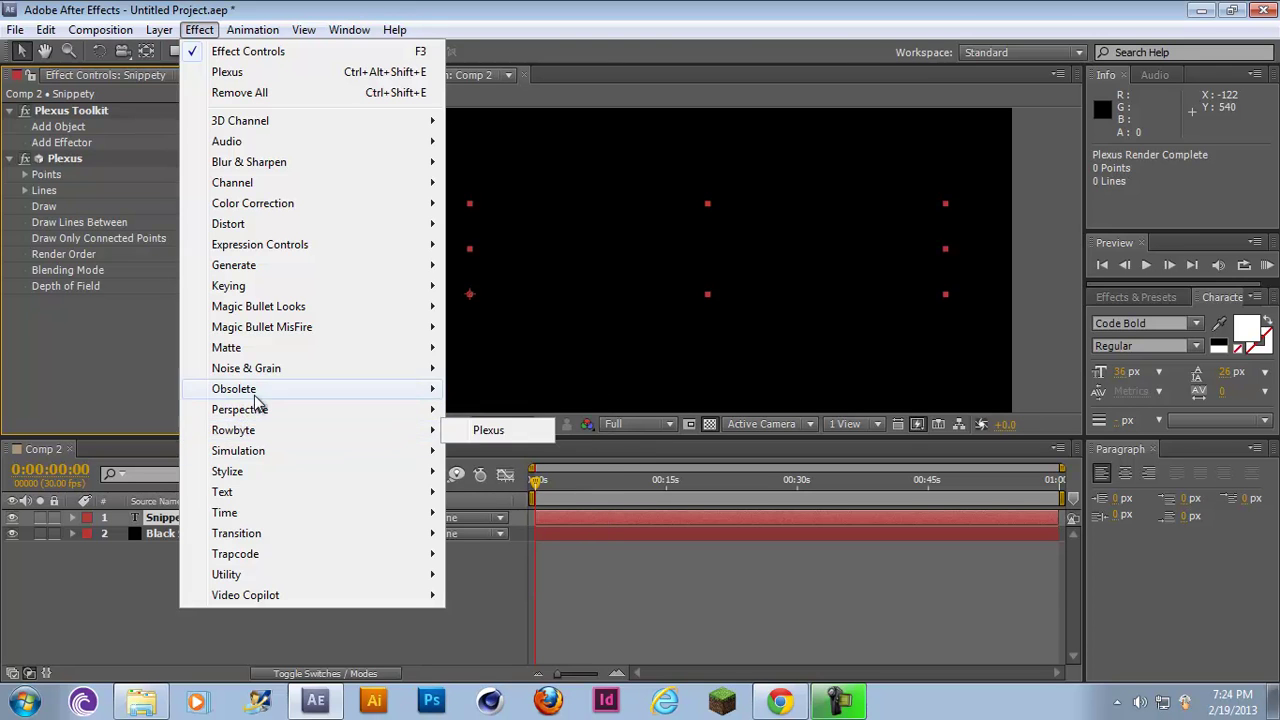
{"action": "mouse_move", "coordinate": [430, 431]}
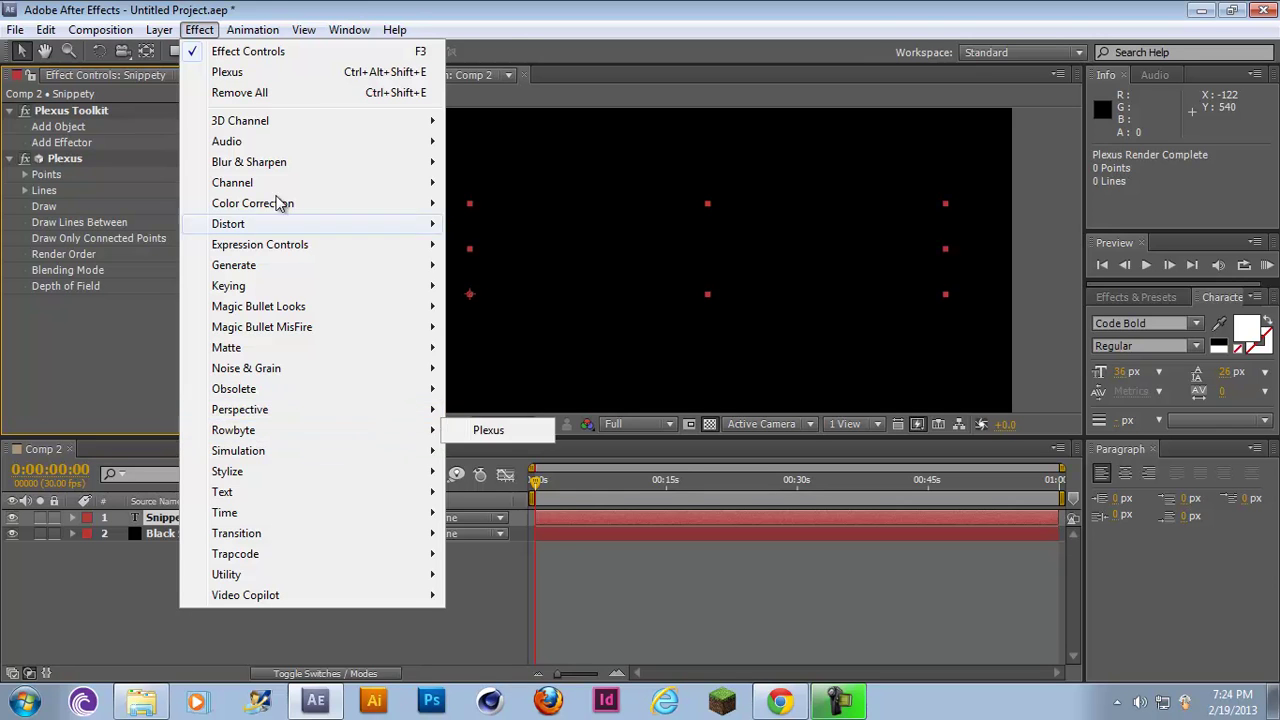
{"action": "left_click", "coordinate": [197, 28]}
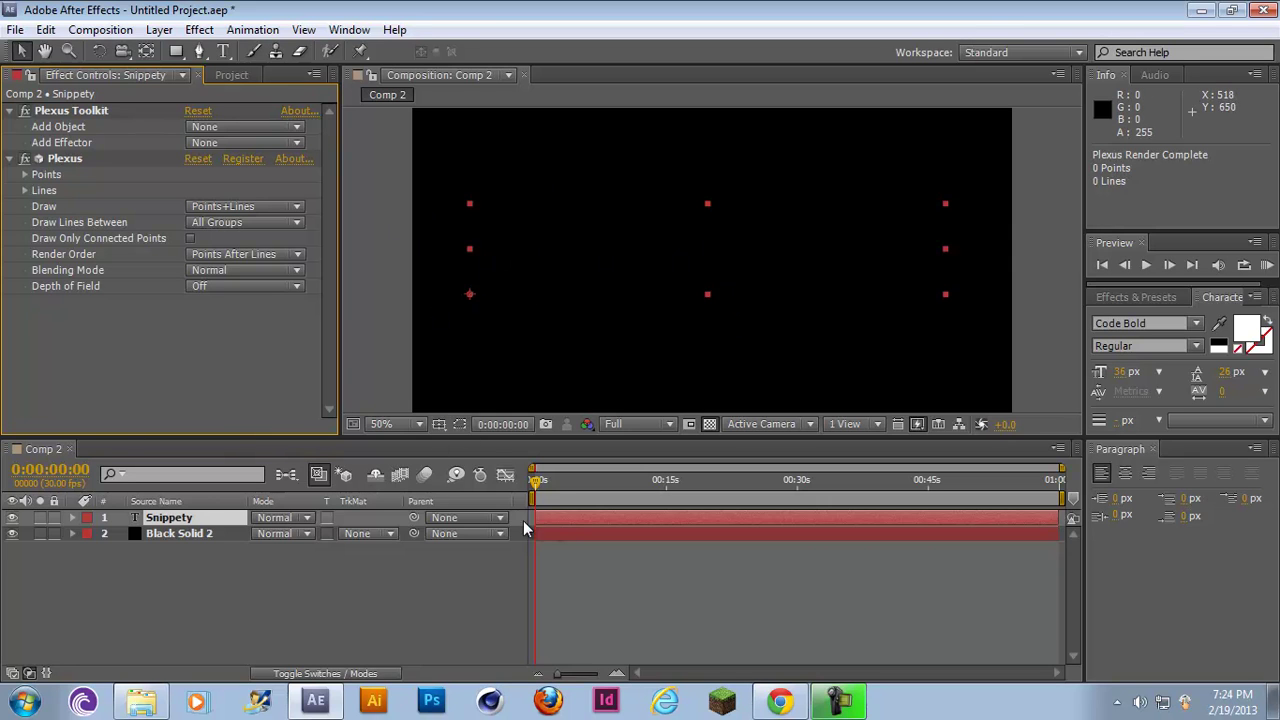
Step: Scrub the timeline and expand the Plexus Toolkit and Plexus effect settings
{"action": "mouse_move", "coordinate": [535, 485]}
{"action": "left_mouse_down"}
{"action": "mouse_move", "coordinate": [650, 500]}
{"action": "mouse_move", "coordinate": [517, 497]}
{"action": "left_mouse_up"}
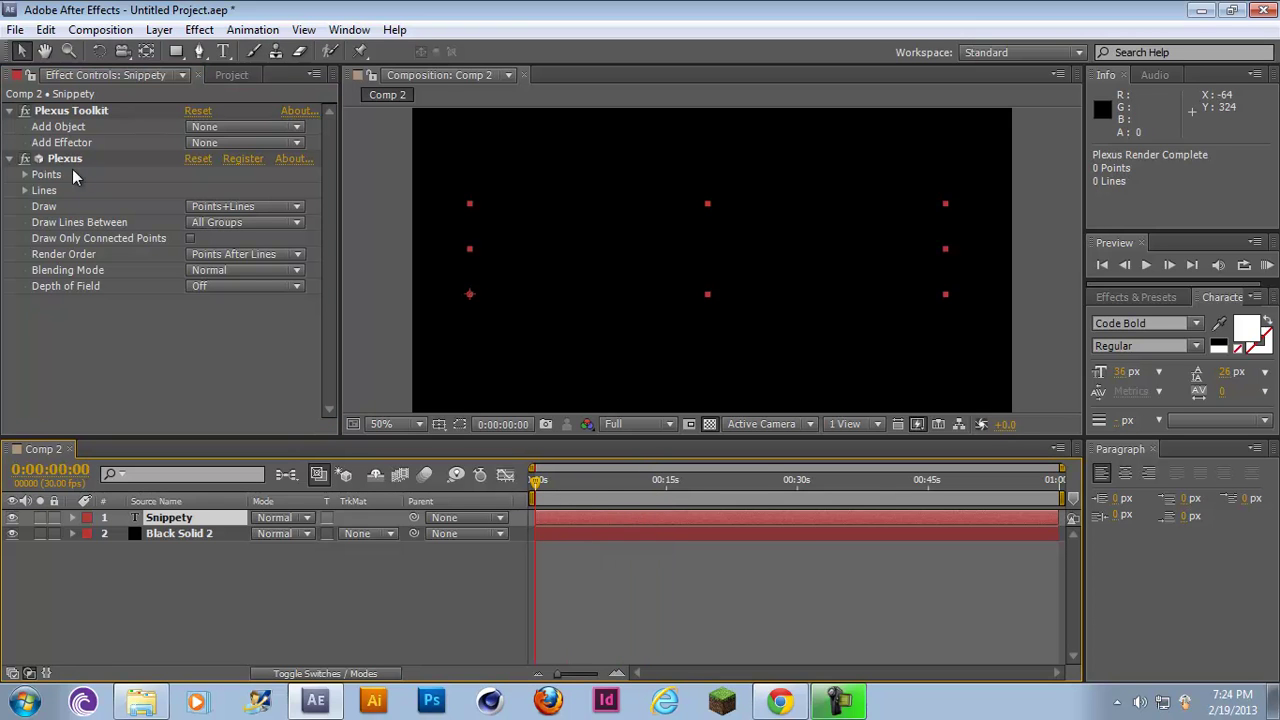
{"action": "left_click", "coordinate": [10, 110]}
{"action": "left_click", "coordinate": [10, 110]}
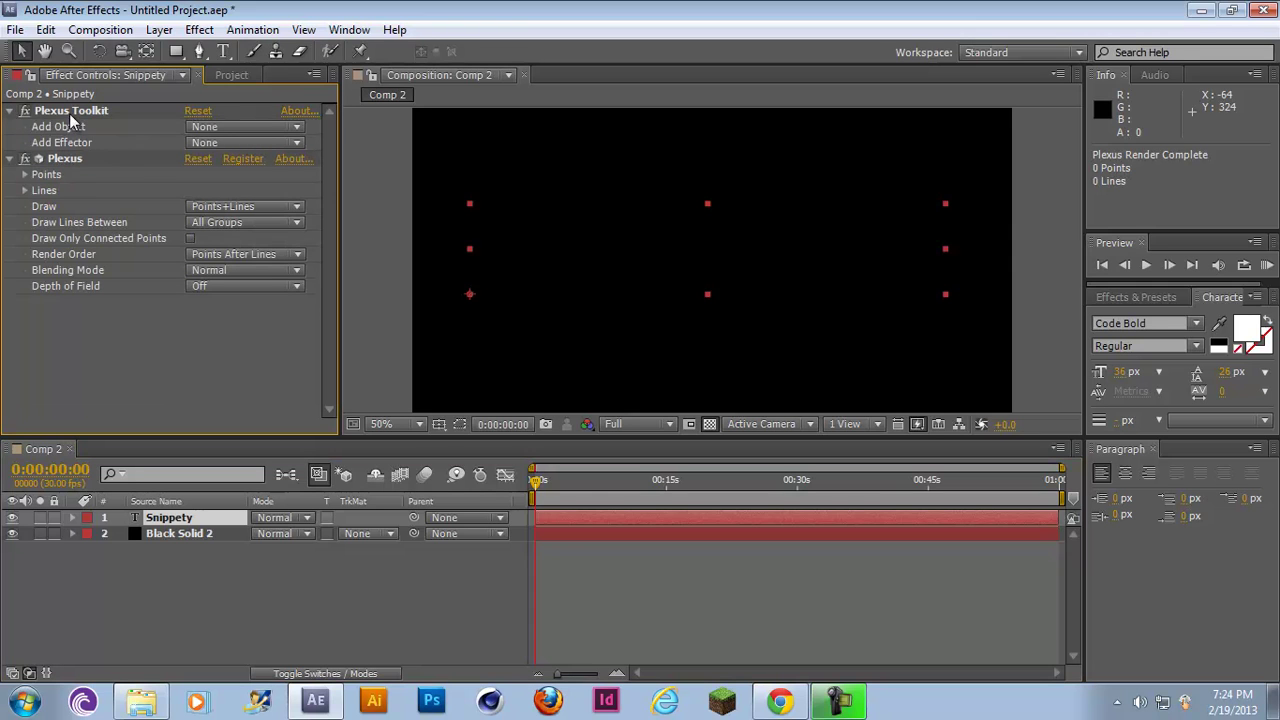
{"action": "left_click", "coordinate": [10, 110]}
{"action": "left_click", "coordinate": [10, 110]}
{"action": "left_click", "coordinate": [10, 110]}
{"action": "left_click", "coordinate": [10, 110]}
{"action": "left_click", "coordinate": [10, 158]}
{"action": "left_click", "coordinate": [10, 158]}
Step: Add a Plexus Paths object so 1000 points and 5114 lines trace the letters
{"action": "left_click", "coordinate": [25, 175]}
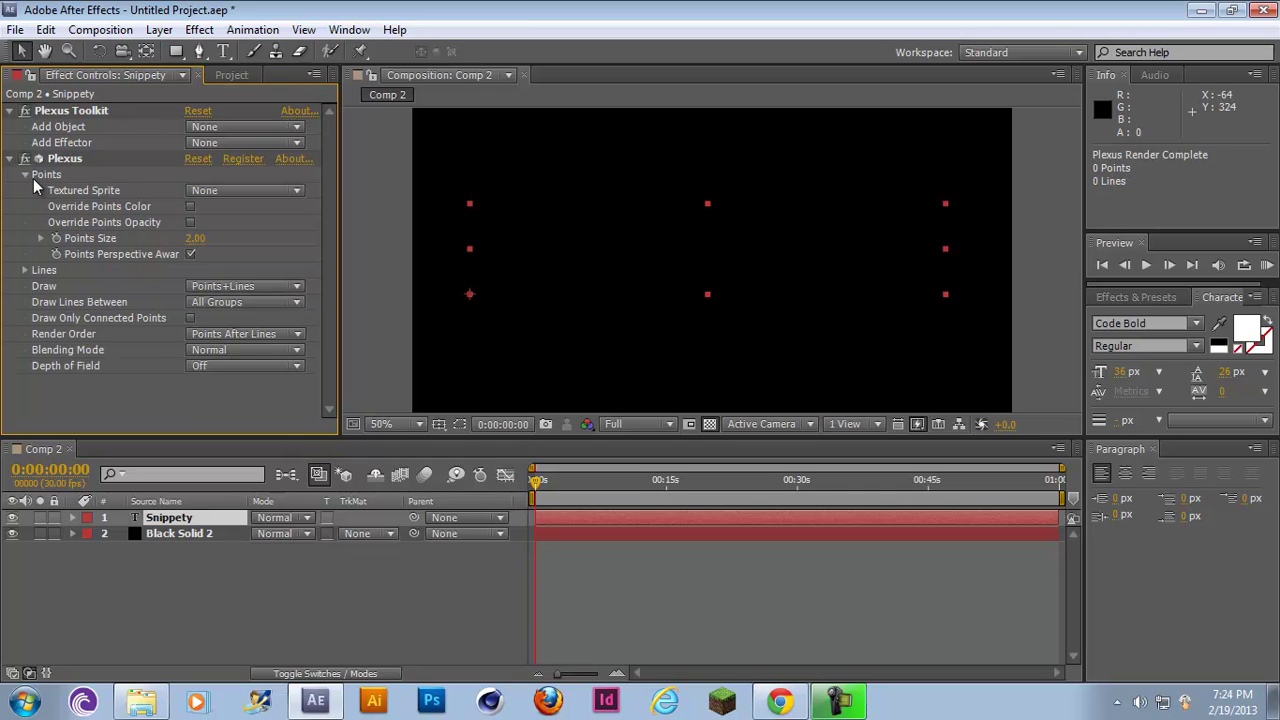
{"action": "left_click", "coordinate": [25, 175]}
{"action": "left_click", "coordinate": [10, 158]}
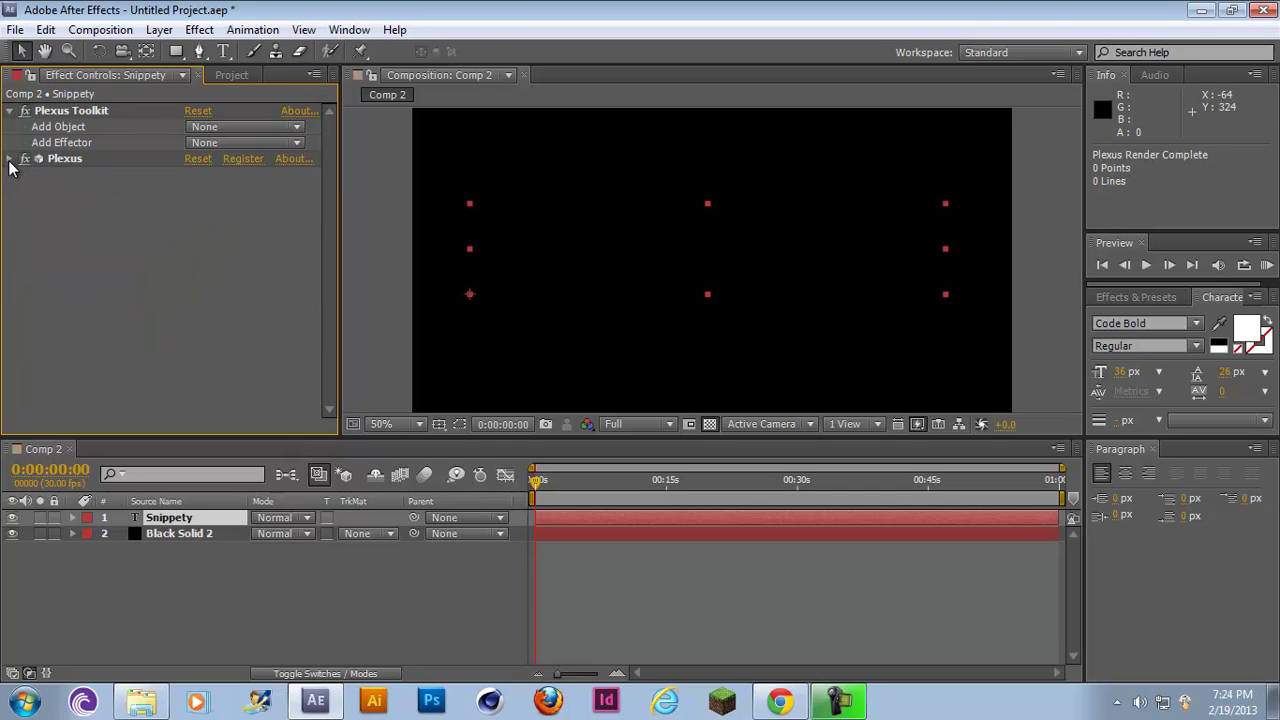
{"action": "left_click", "coordinate": [10, 158]}
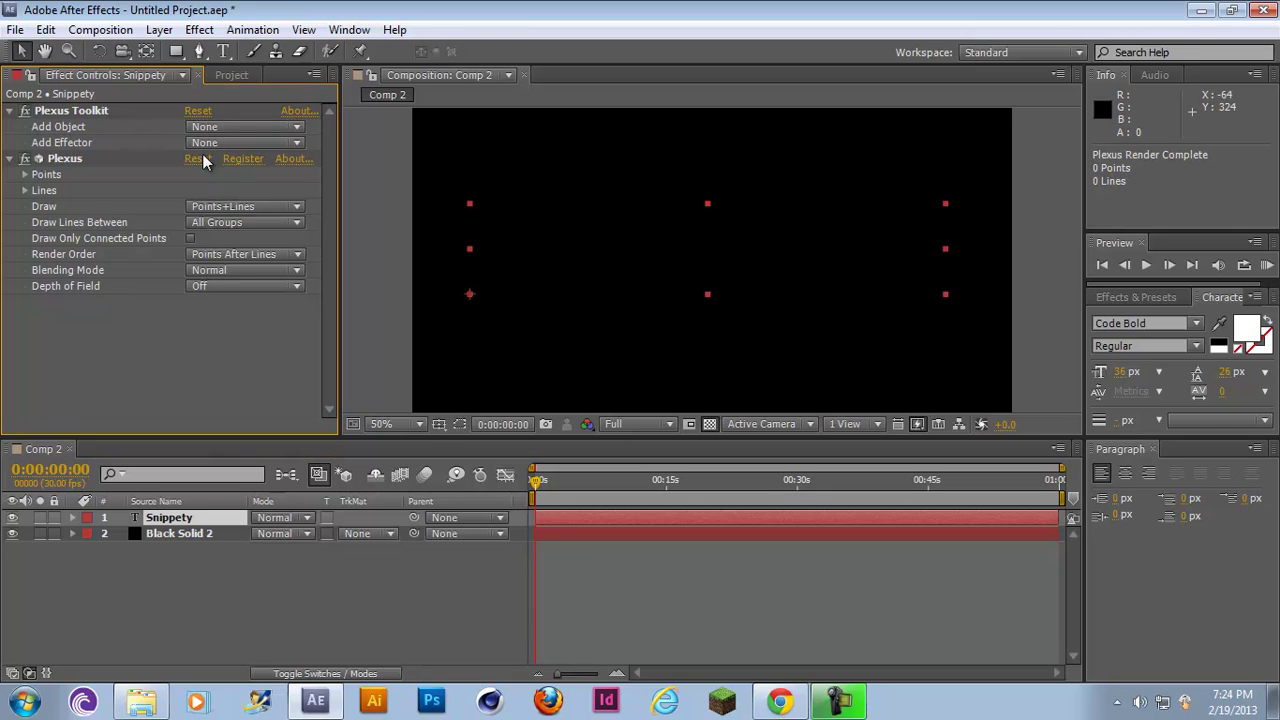
{"action": "left_click", "coordinate": [231, 126]}
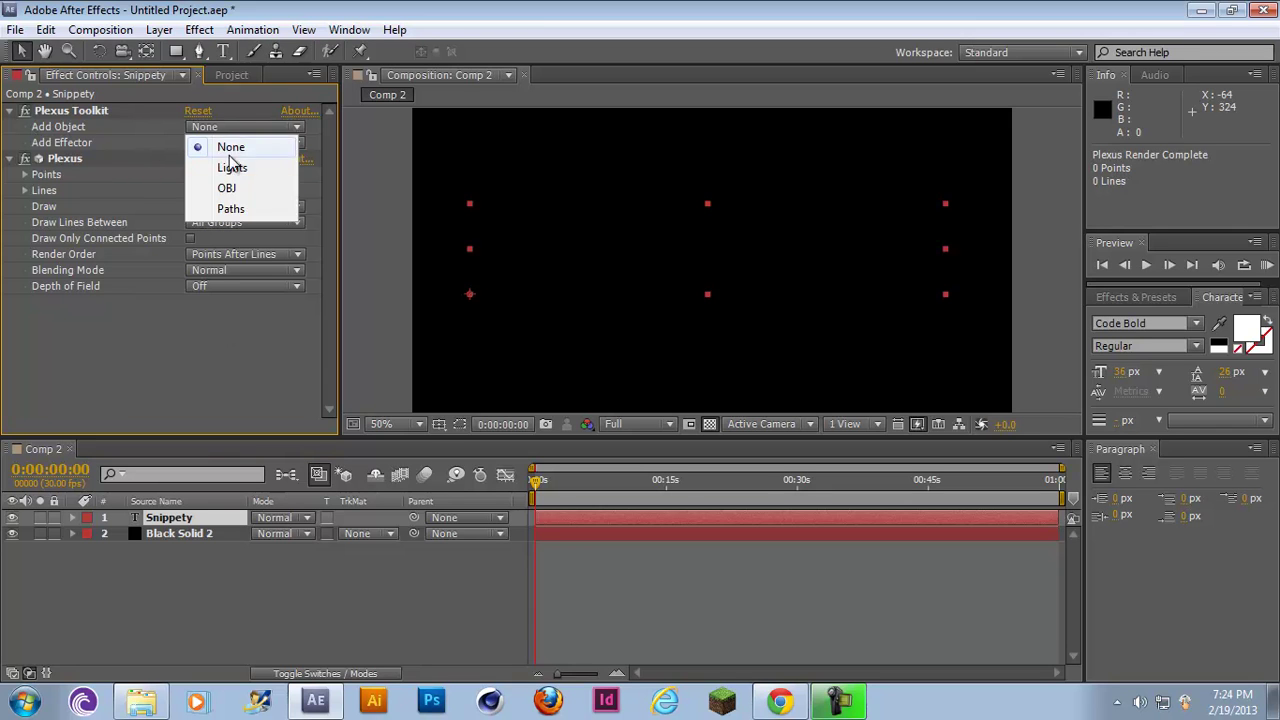
{"action": "left_click", "coordinate": [231, 209]}
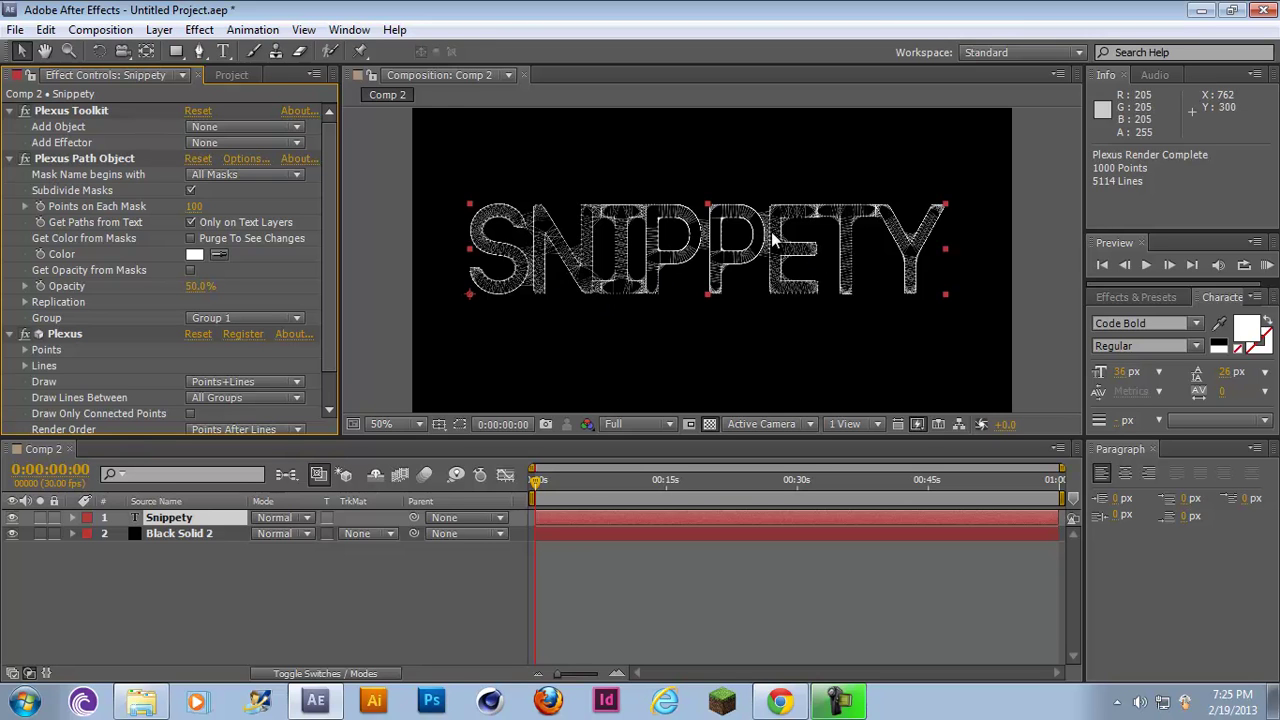
Step: Zoom the viewer in and out and scrub the timeline to inspect the static SNIPPETY mesh
{"action": "scroll", "coordinate": [771, 240], "scroll_direction": "up", "scroll_amount": 4}
{"action": "scroll", "coordinate": [497, 277], "scroll_direction": "down", "scroll_amount": 4}
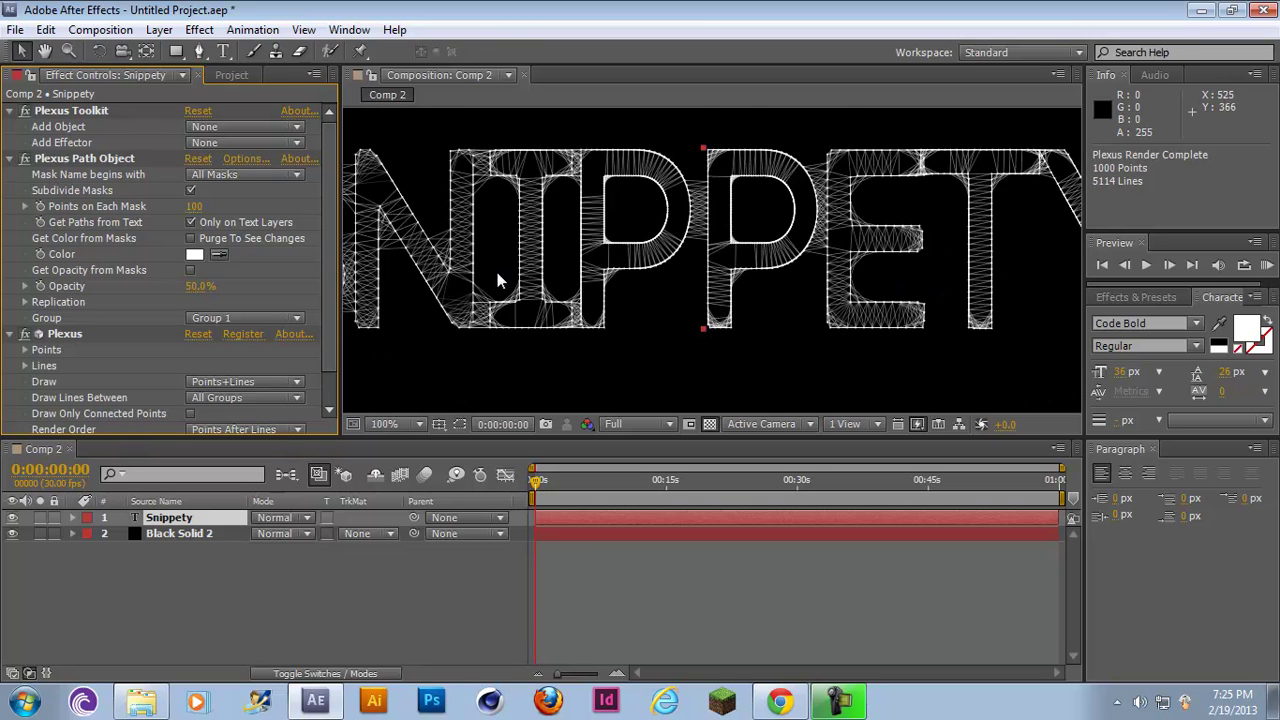
{"action": "scroll", "coordinate": [458, 275], "scroll_direction": "up", "scroll_amount": 2}
{"action": "scroll", "coordinate": [571, 271], "scroll_direction": "down", "scroll_amount": 2}
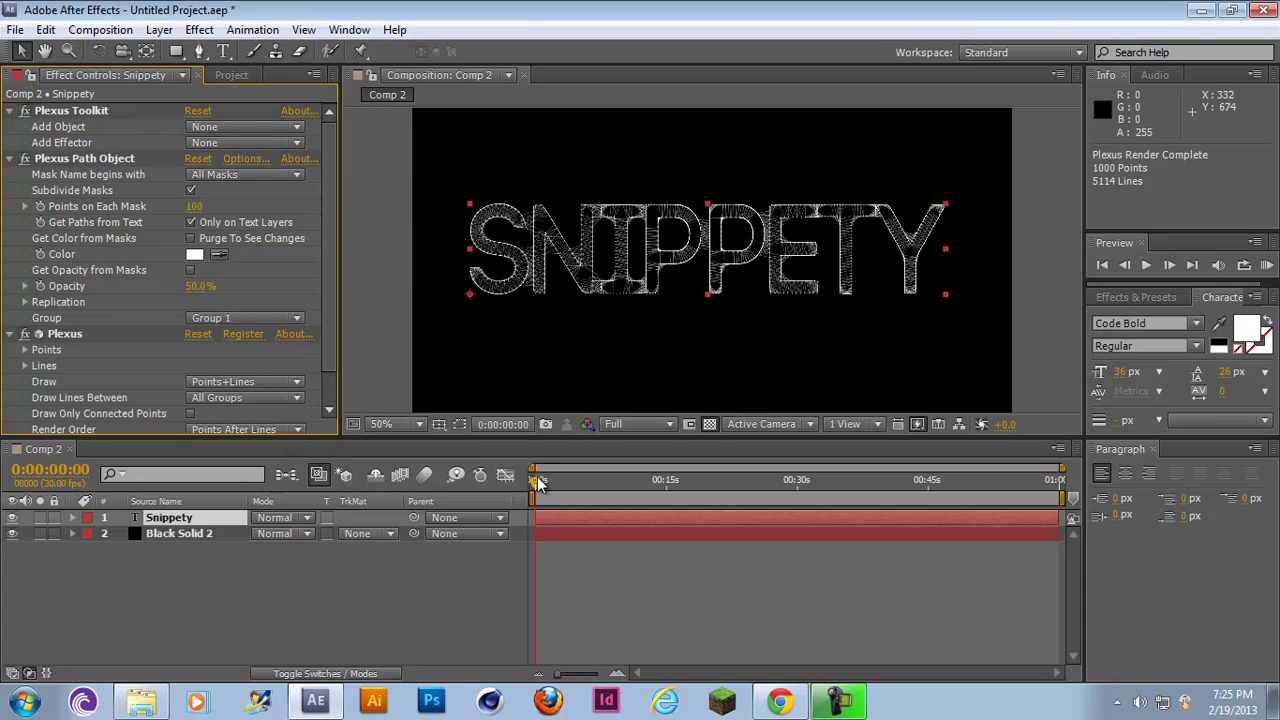
{"action": "left_click_drag", "start_coordinate": [536, 497], "coordinate": [496, 477]}
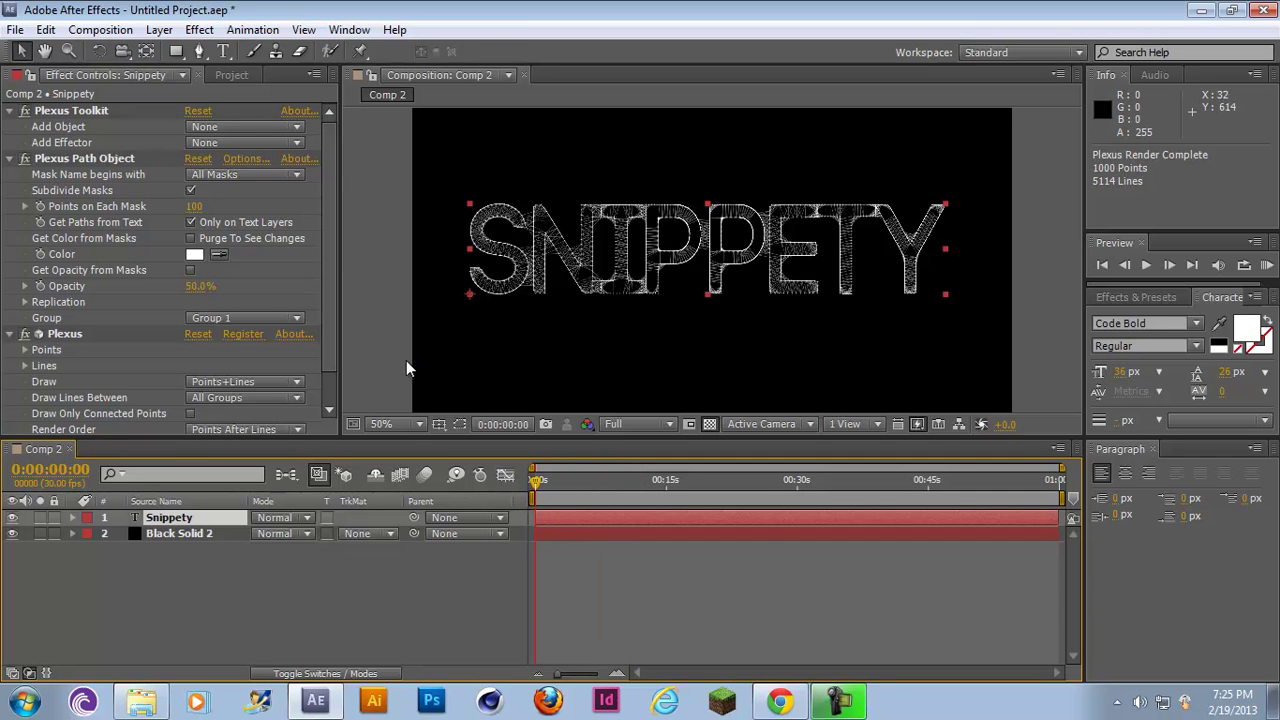
Step: Add a Plexus Noise Effector and drag its Noise Amplitude upward to warp the letters
{"action": "left_click", "coordinate": [220, 140]}
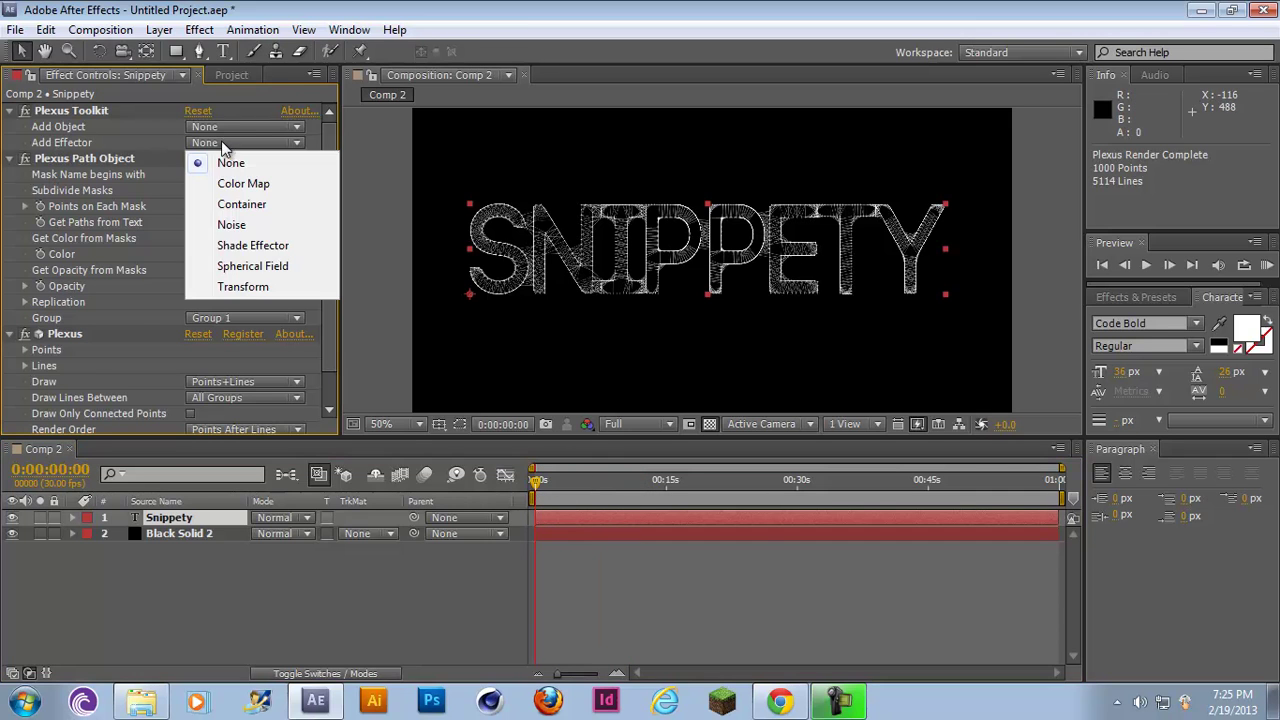
{"action": "left_click", "coordinate": [228, 225]}
{"action": "scroll", "coordinate": [98, 335], "scroll_direction": "down", "scroll_amount": 1}
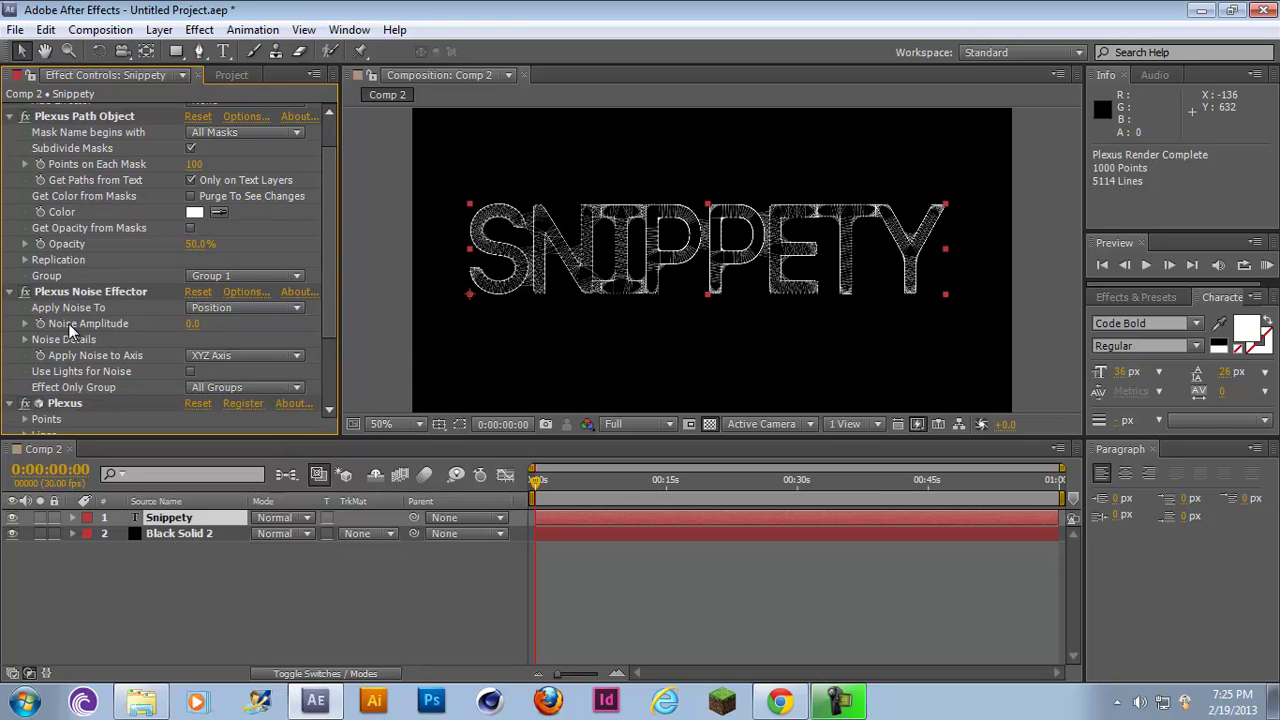
{"action": "left_click_drag", "start_coordinate": [192, 323], "coordinate": [260, 323]}
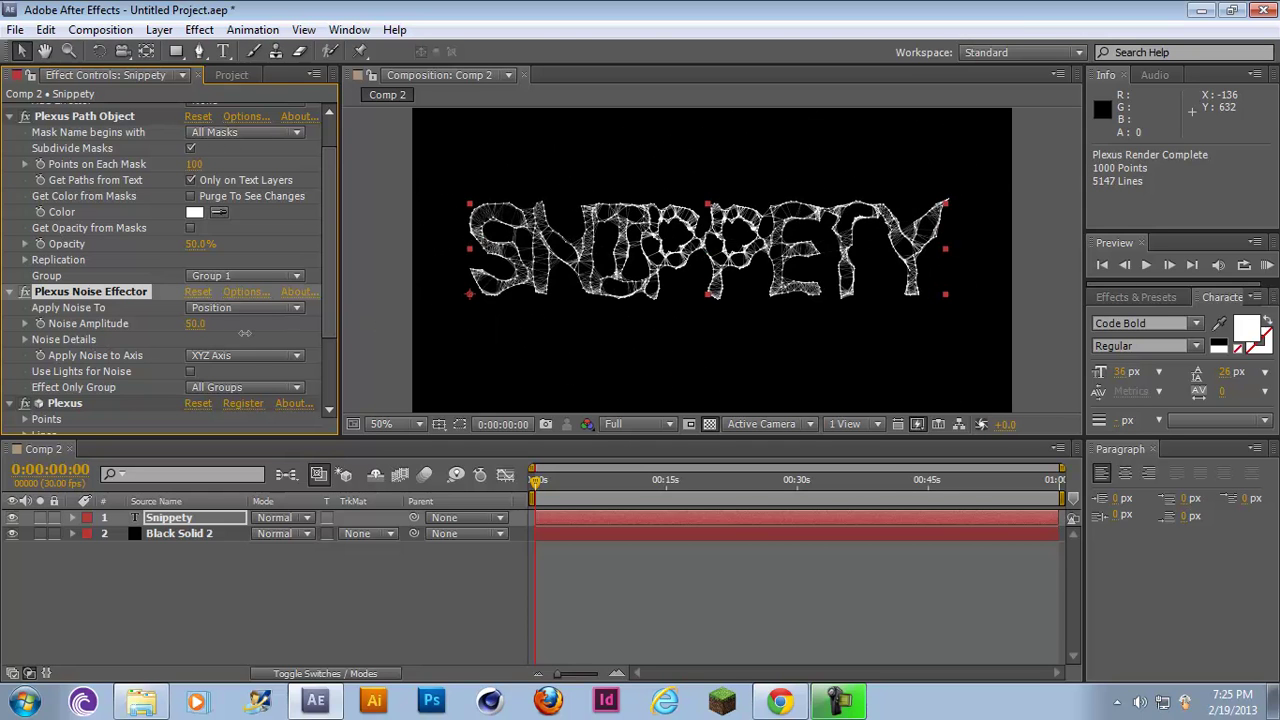
Step: Reset Noise Amplitude to 0, then set it to 3000 at the start of the timeline
{"action": "left_click", "coordinate": [195, 323]}
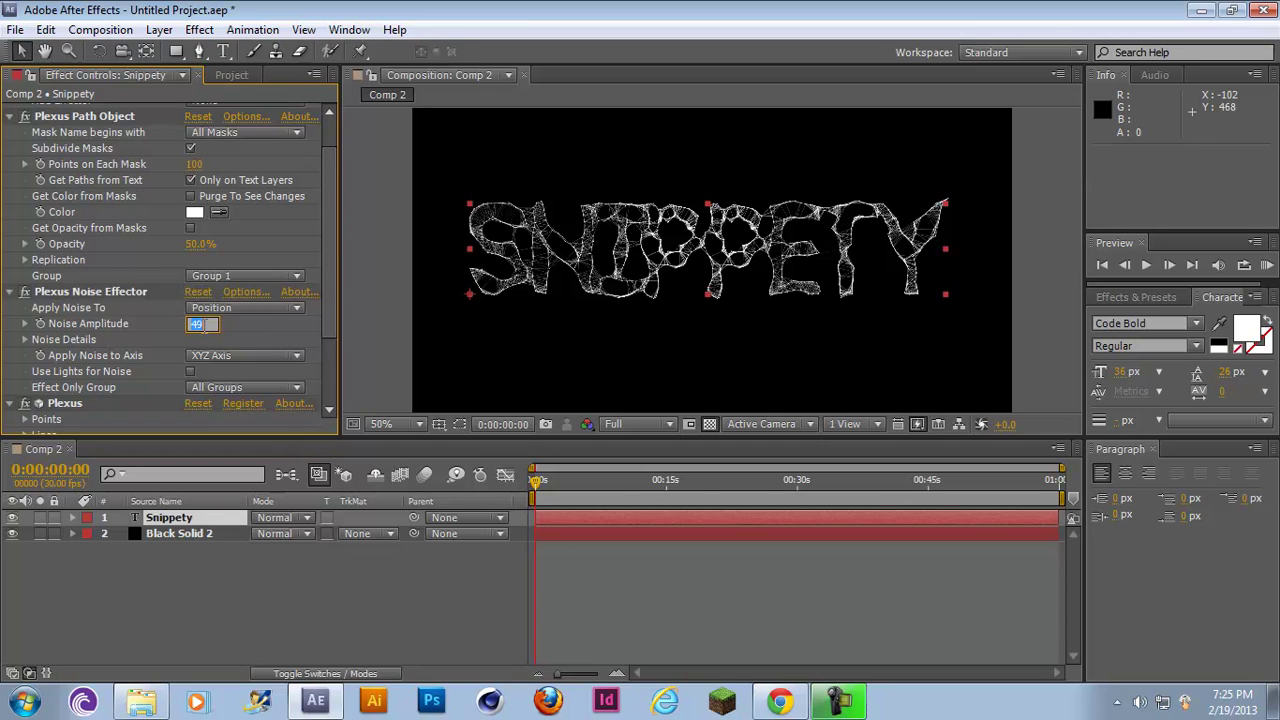
{"action": "type", "text": "0"}
{"action": "key", "text": "Return"}
{"action": "left_click_drag", "start_coordinate": [538, 482], "coordinate": [573, 494]}
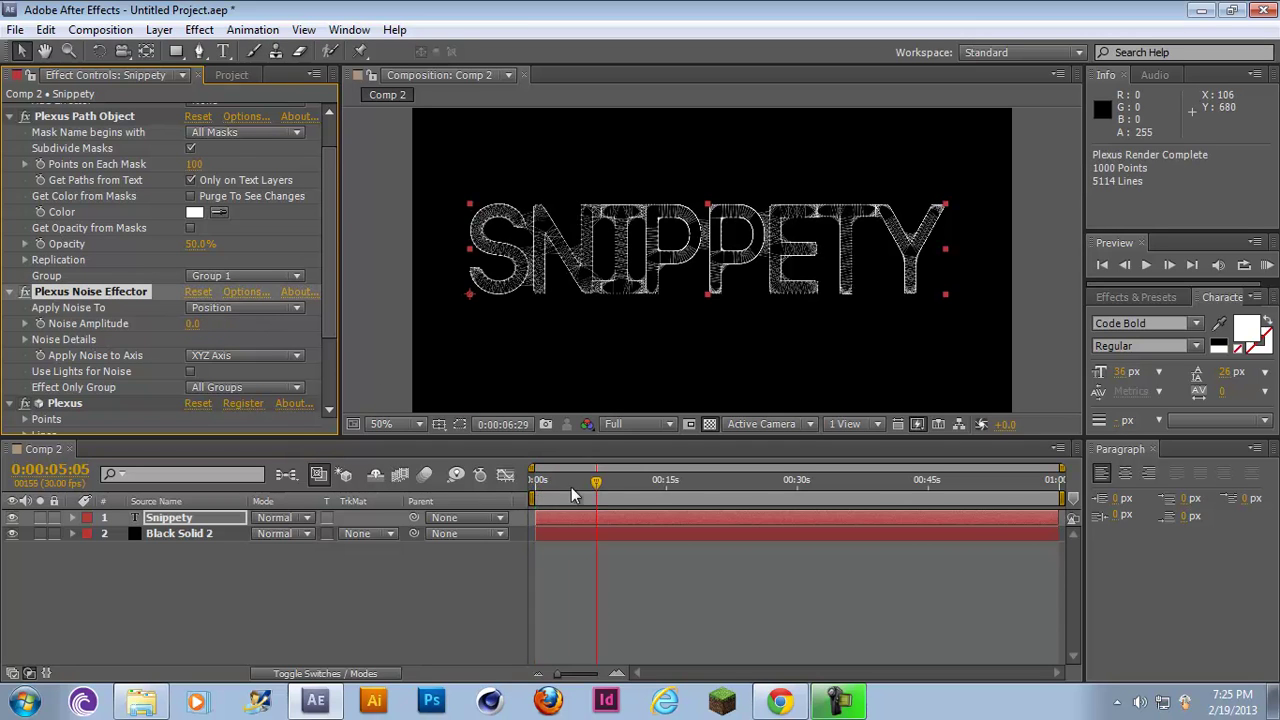
{"action": "key", "text": "Home"}
{"action": "left_click", "coordinate": [195, 325]}
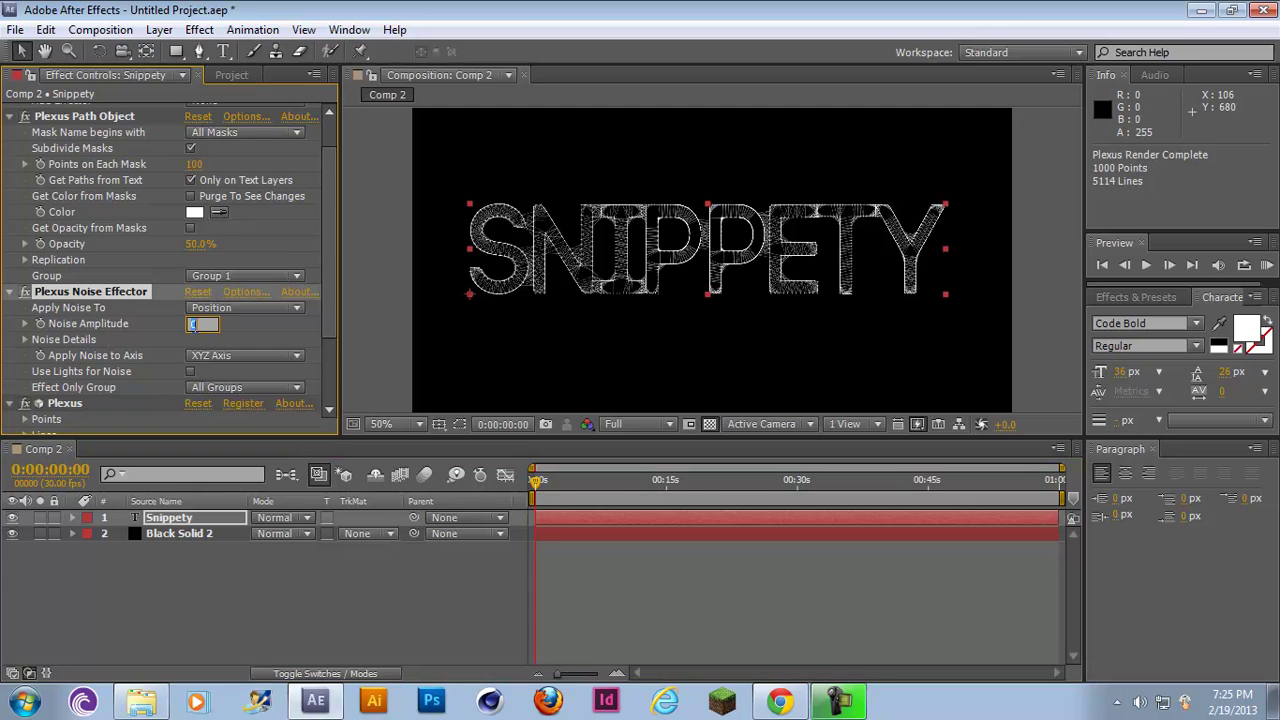
{"action": "type", "text": "3000"}
{"action": "key", "text": "Return"}
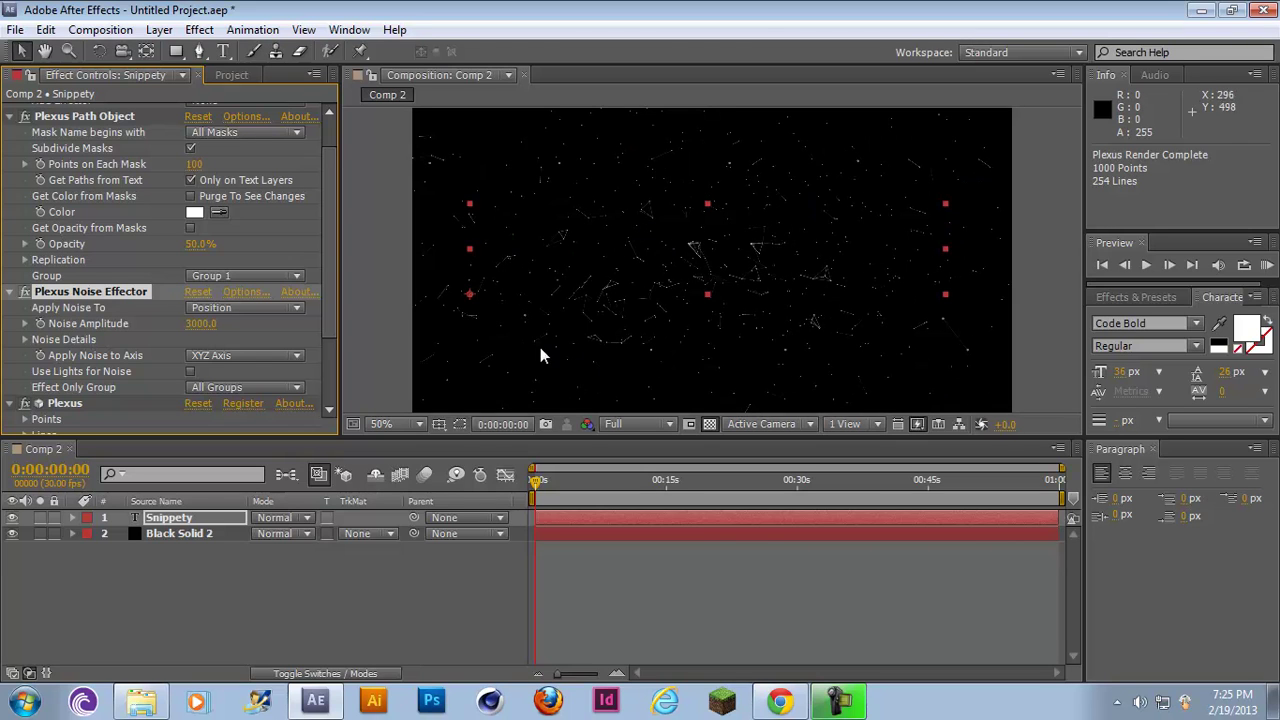
Step: Keyframe Noise Amplitude at 3000 at 0:00 and at 0 around ten seconds
{"action": "left_click", "coordinate": [41, 325]}
{"action": "left_click_drag", "start_coordinate": [533, 480], "coordinate": [621, 488]}
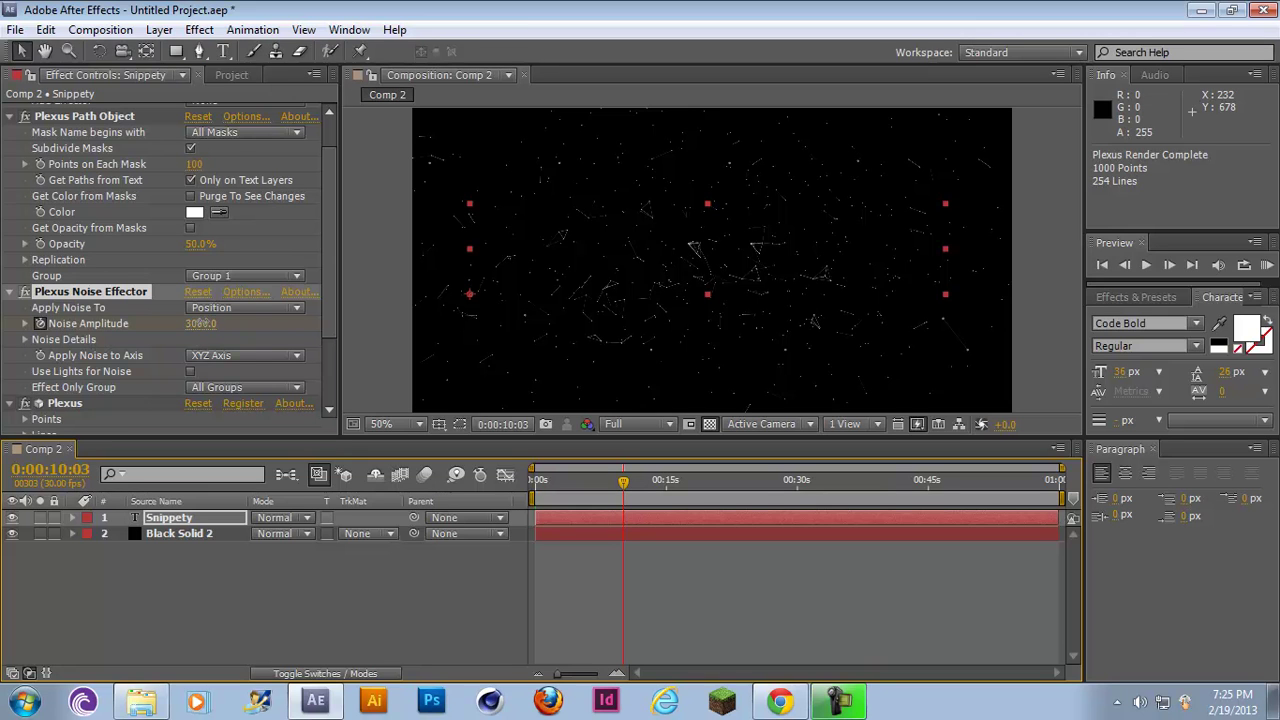
{"action": "left_click", "coordinate": [200, 324]}
{"action": "type", "text": "0"}
{"action": "key", "text": "Return"}
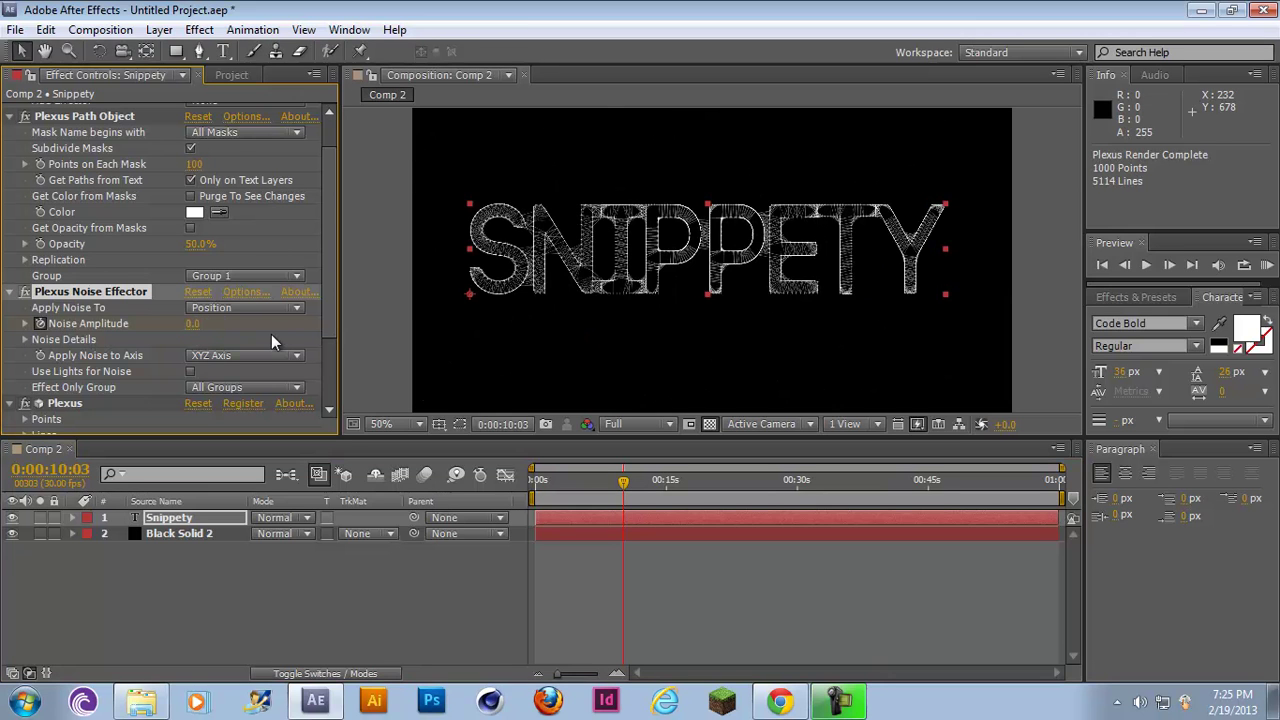
Step: Scrub from 0:00 to preview the scattered particles assembling into SNIPPETY
{"action": "left_click_drag", "start_coordinate": [623, 481], "coordinate": [655, 486]}
{"action": "left_click", "coordinate": [1102, 265]}
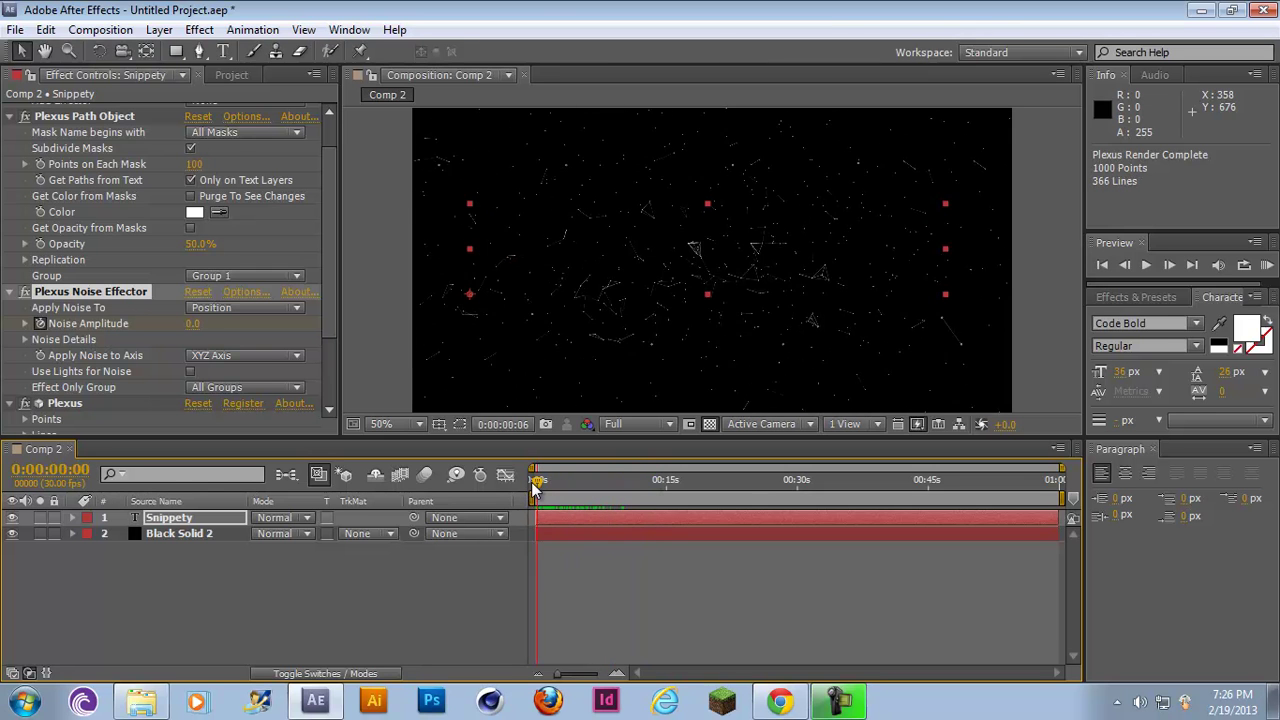
{"action": "left_click", "coordinate": [1129, 296]}
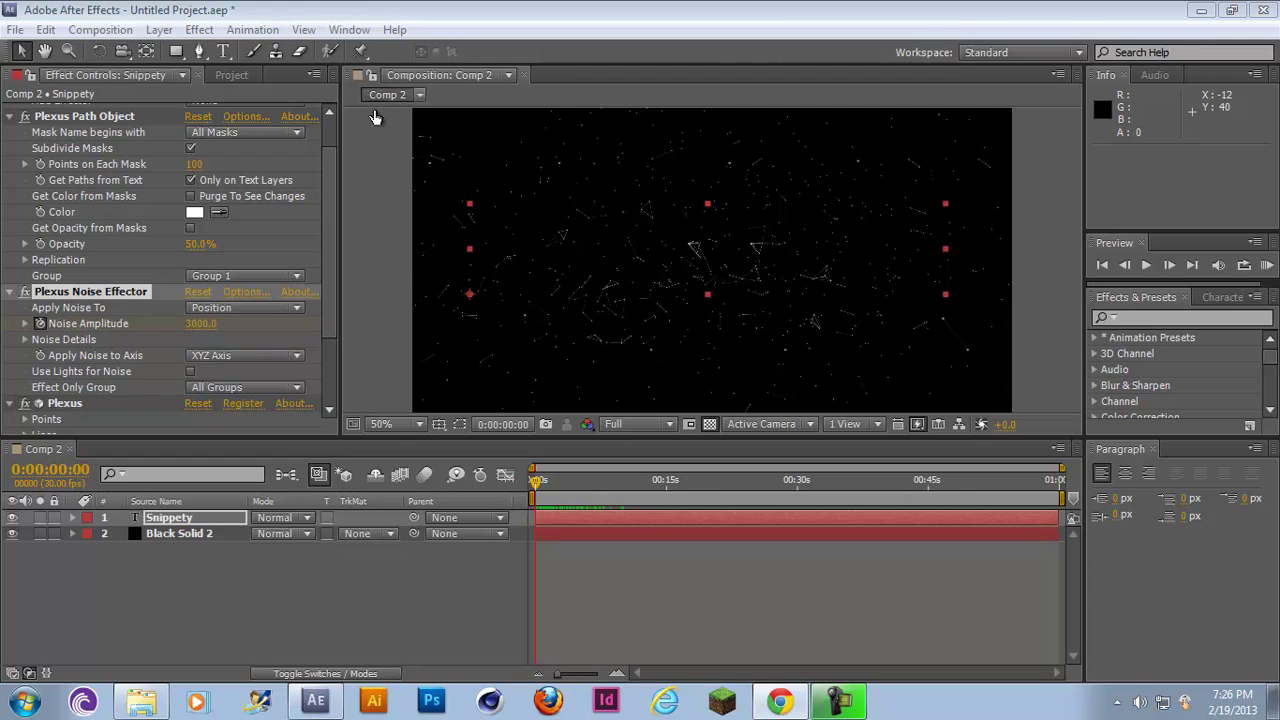
Step: Search 'glow', drop Stylize > Glow onto the Snippety layer, and view it at 13 seconds
{"action": "left_click", "coordinate": [1175, 318]}
{"action": "type", "text": "glow"}
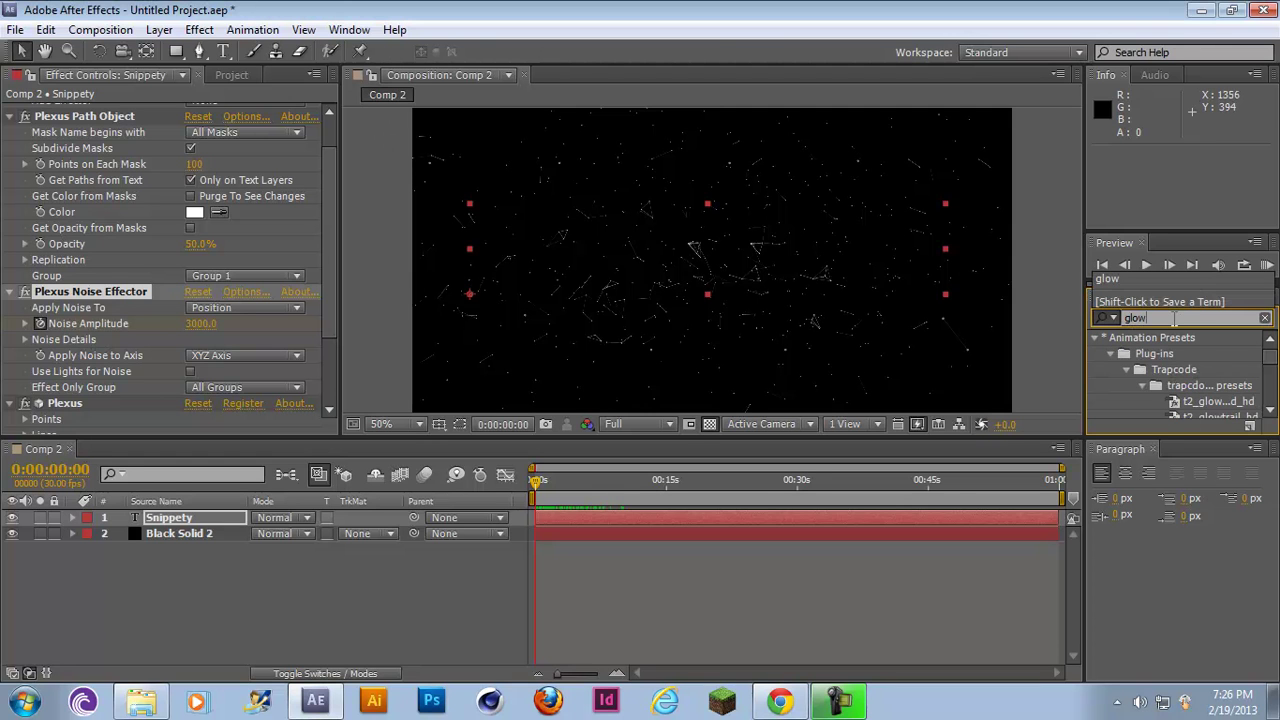
{"action": "scroll", "coordinate": [1197, 360], "scroll_direction": "down", "scroll_amount": 3}
{"action": "left_click_drag", "start_coordinate": [1147, 410], "coordinate": [568, 266]}
{"action": "left_click_drag", "start_coordinate": [681, 245], "coordinate": [160, 518]}
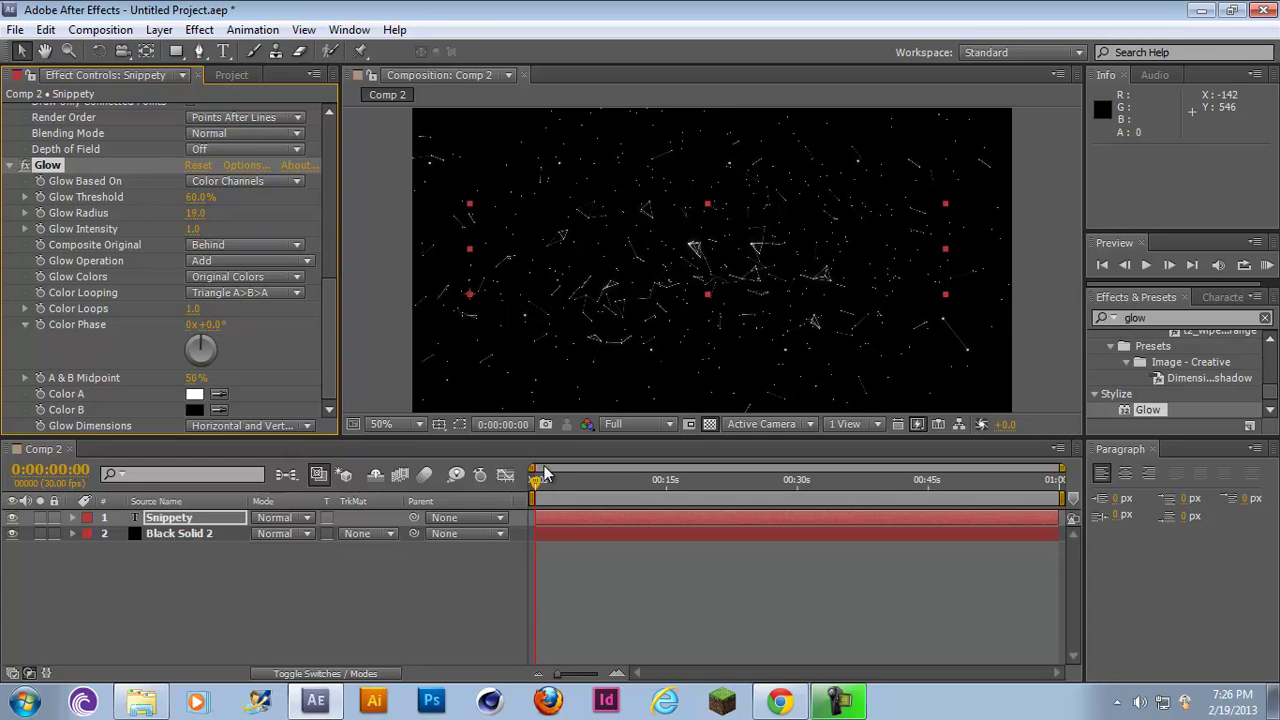
{"action": "left_click_drag", "start_coordinate": [538, 481], "coordinate": [649, 486]}
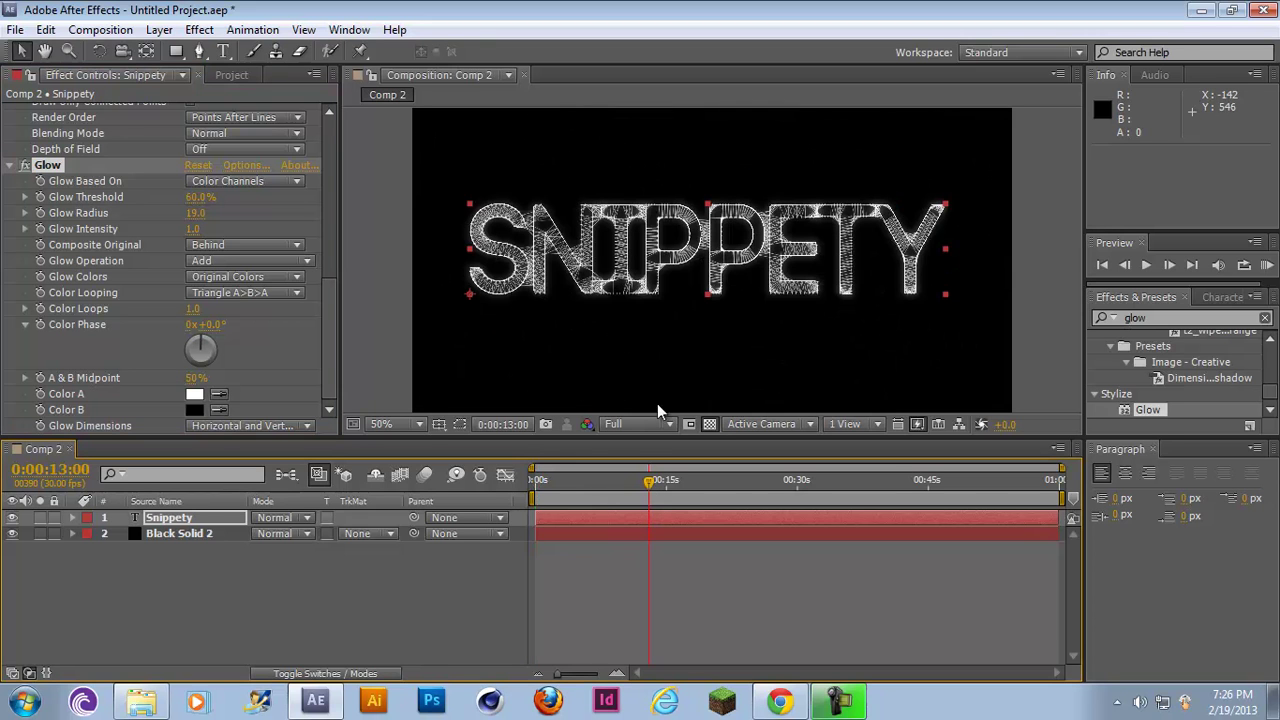
Step: Compare the glow off and on, then set the Glow's Color A to blue 105CCD
{"action": "left_click", "coordinate": [24, 166]}
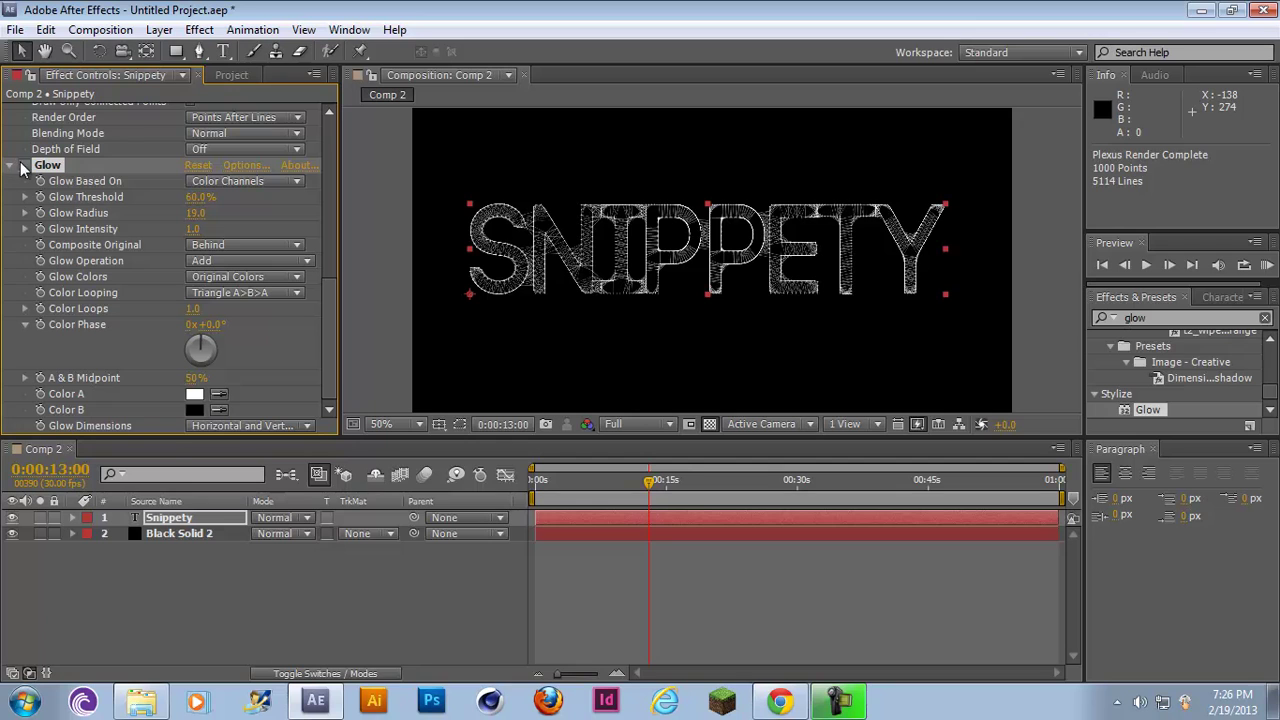
{"action": "left_click", "coordinate": [24, 166]}
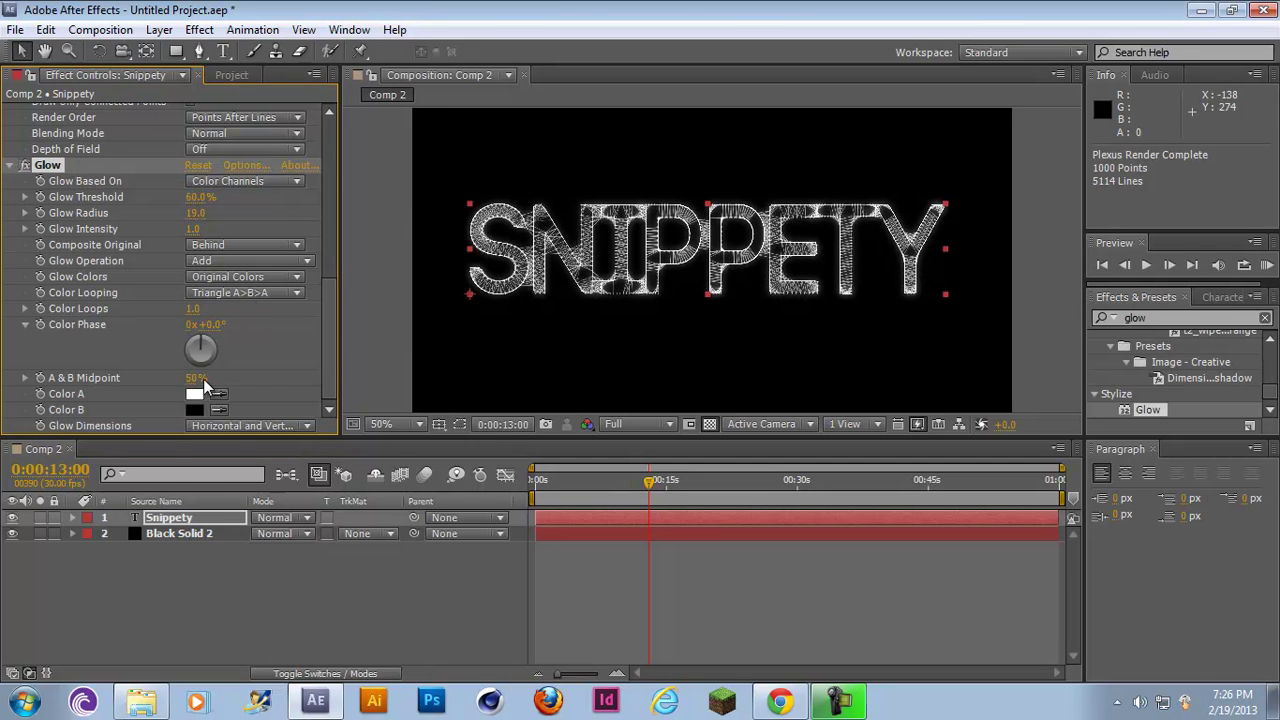
{"action": "left_click", "coordinate": [194, 393]}
{"action": "left_click", "coordinate": [309, 272]}
{"action": "left_click", "coordinate": [267, 223]}
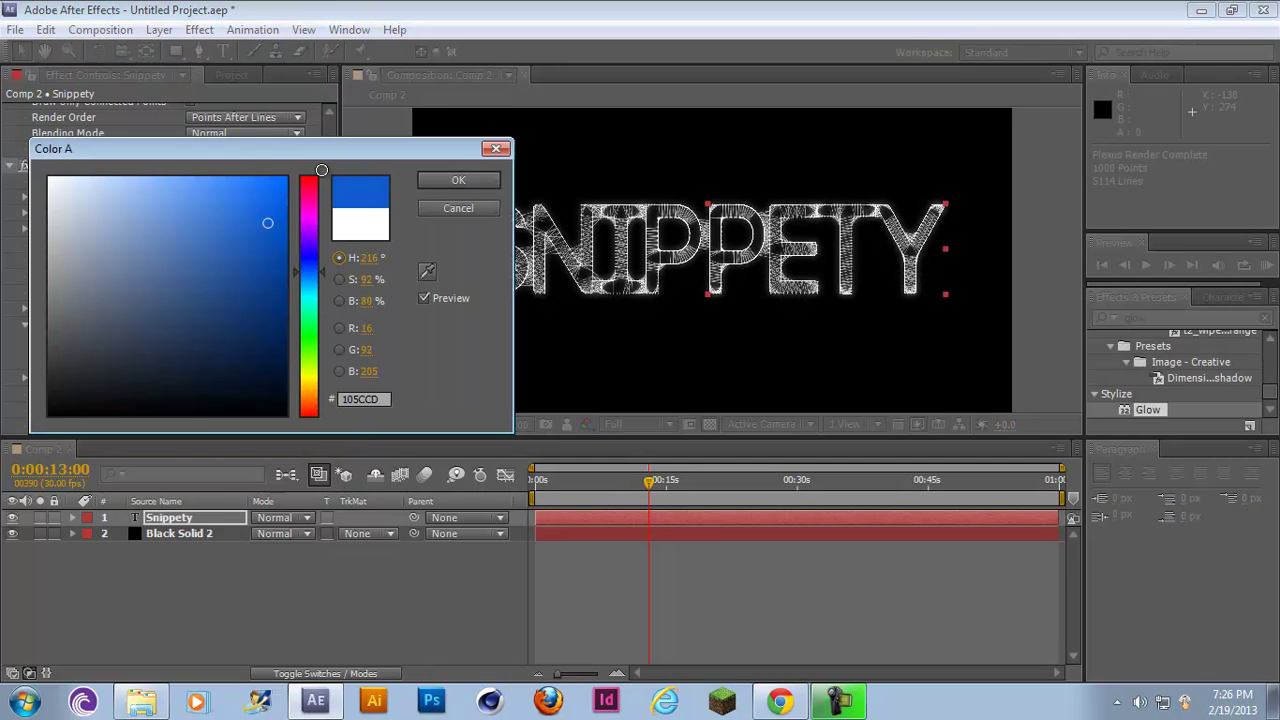
{"action": "left_click", "coordinate": [444, 181]}
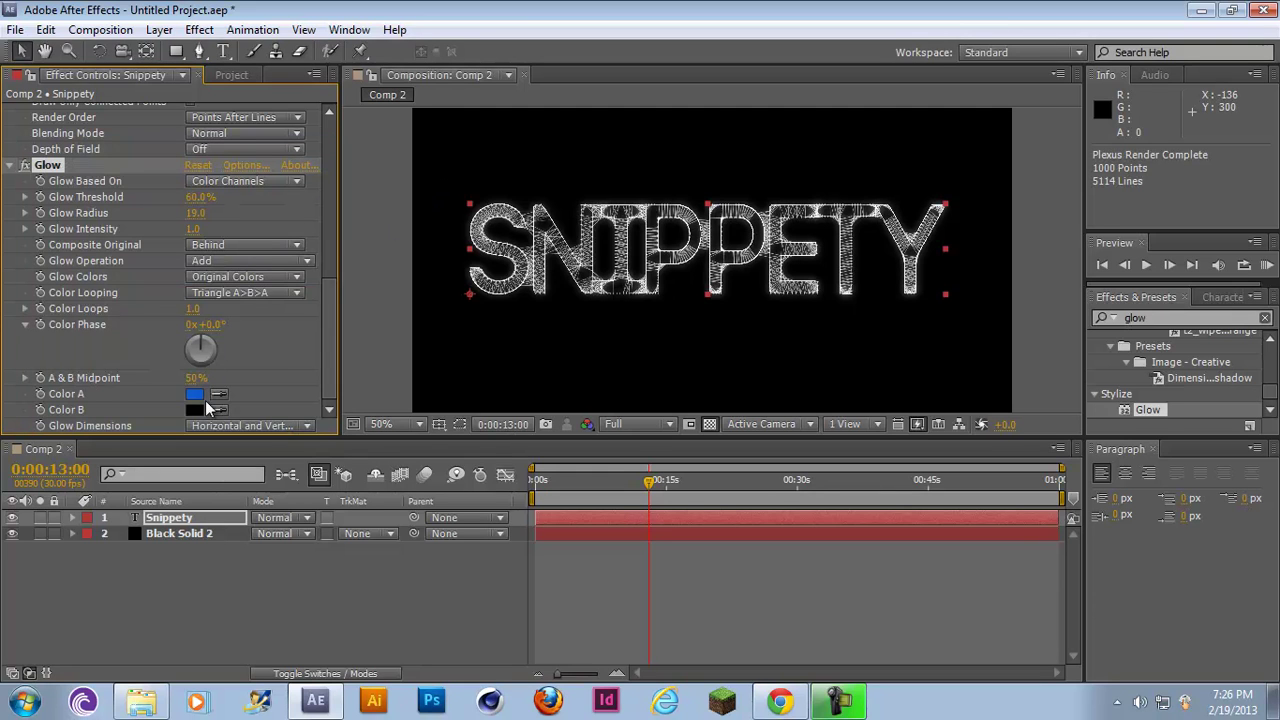
Step: Deselect the Glow effect and look over its settings in the effect controls
{"action": "left_click", "coordinate": [30, 316]}
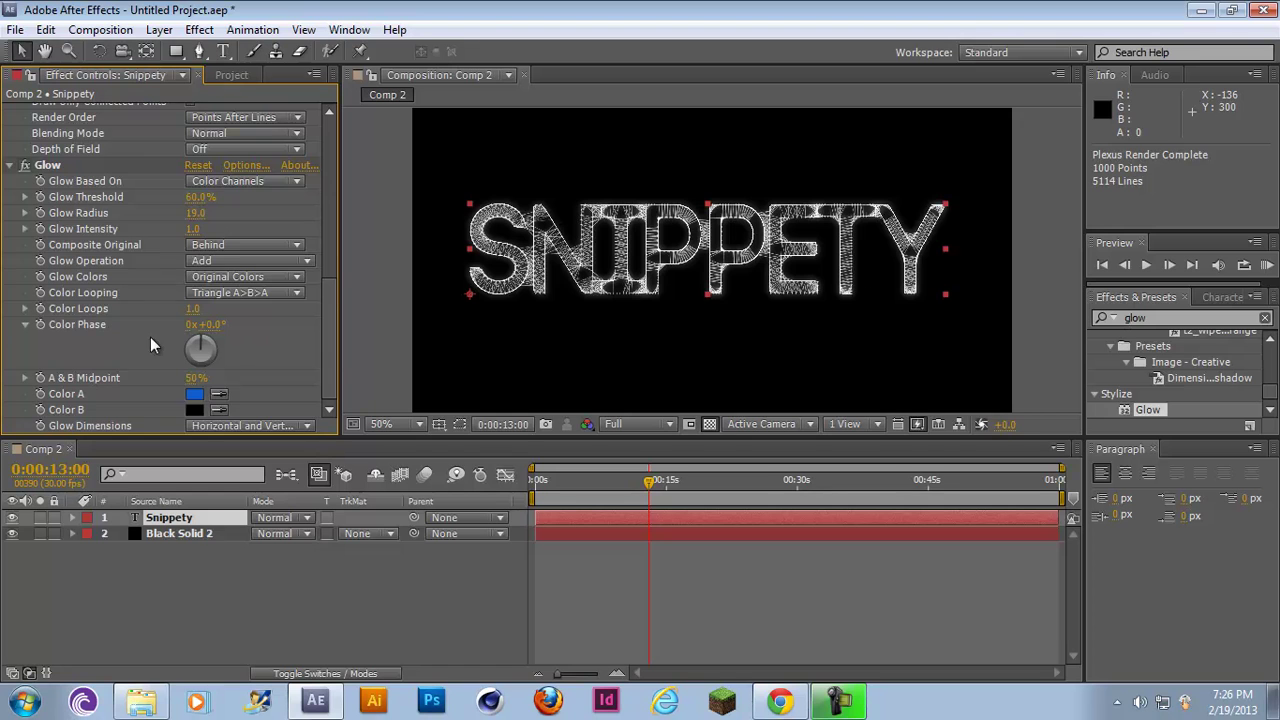
{"action": "scroll", "coordinate": [150, 337], "scroll_direction": "up", "scroll_amount": 9}
{"action": "scroll", "coordinate": [90, 294], "scroll_direction": "down", "scroll_amount": 9}
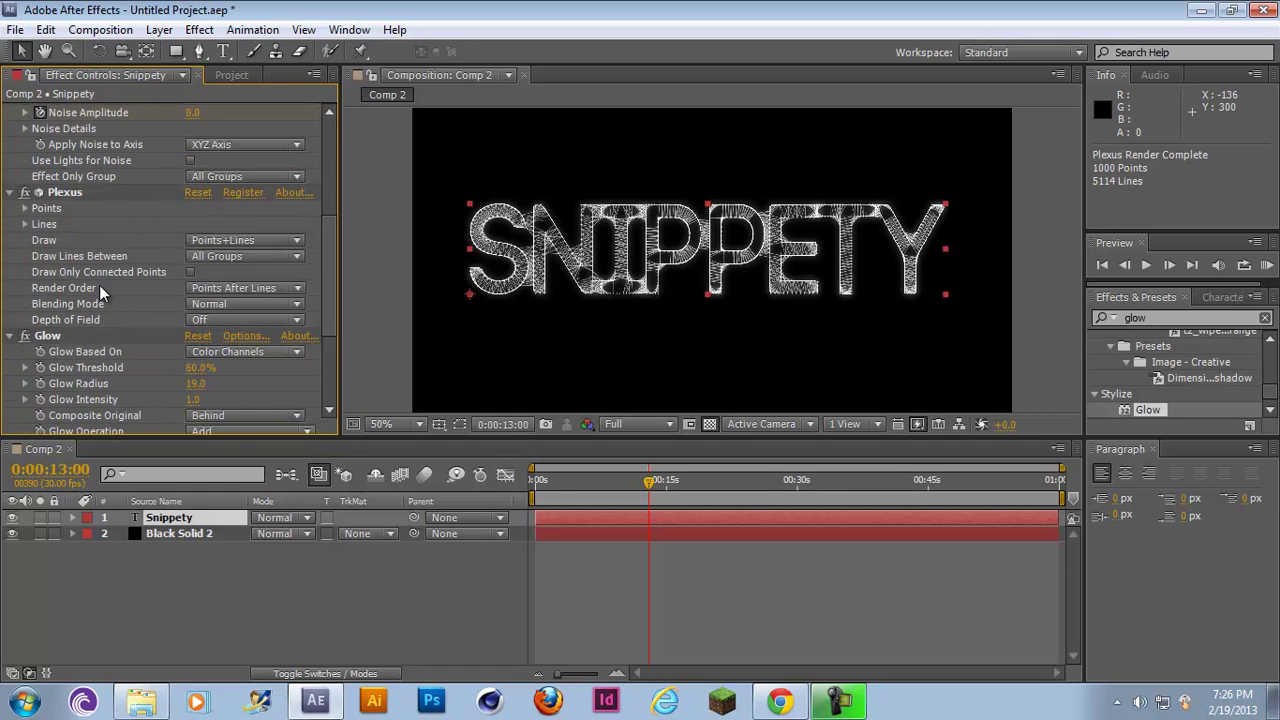
{"action": "scroll", "coordinate": [128, 349], "scroll_direction": "up", "scroll_amount": 9}
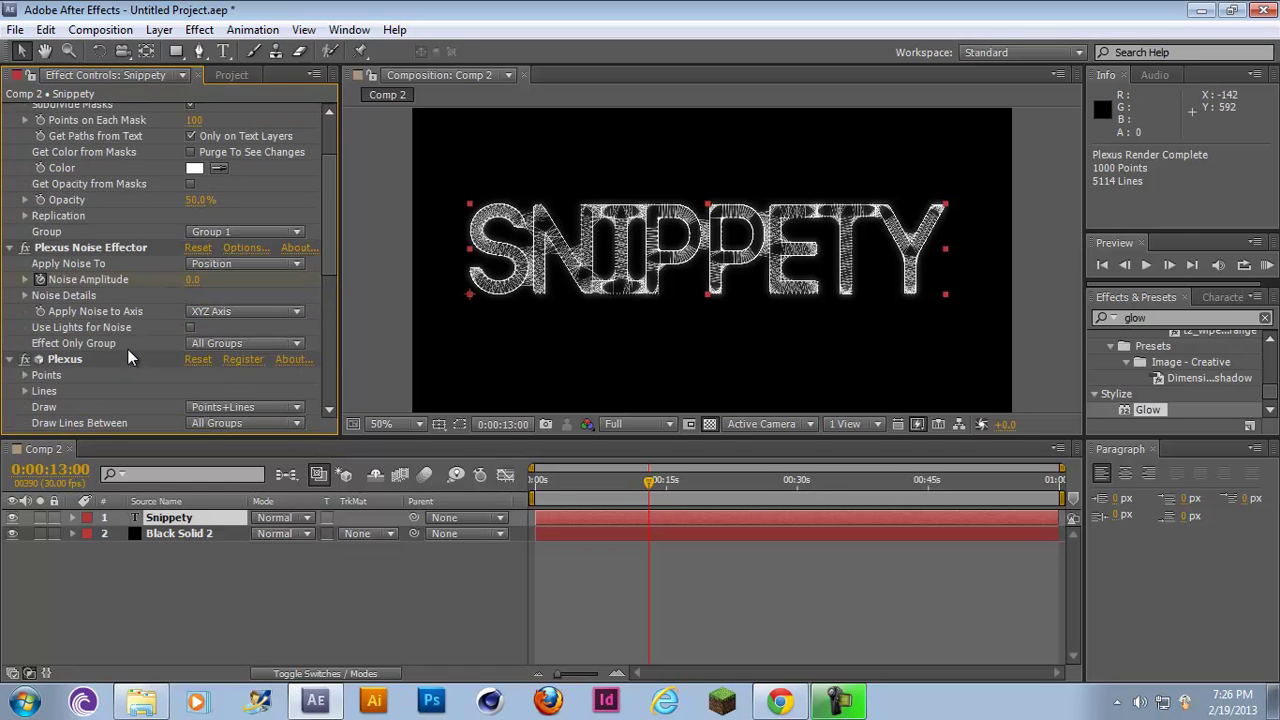